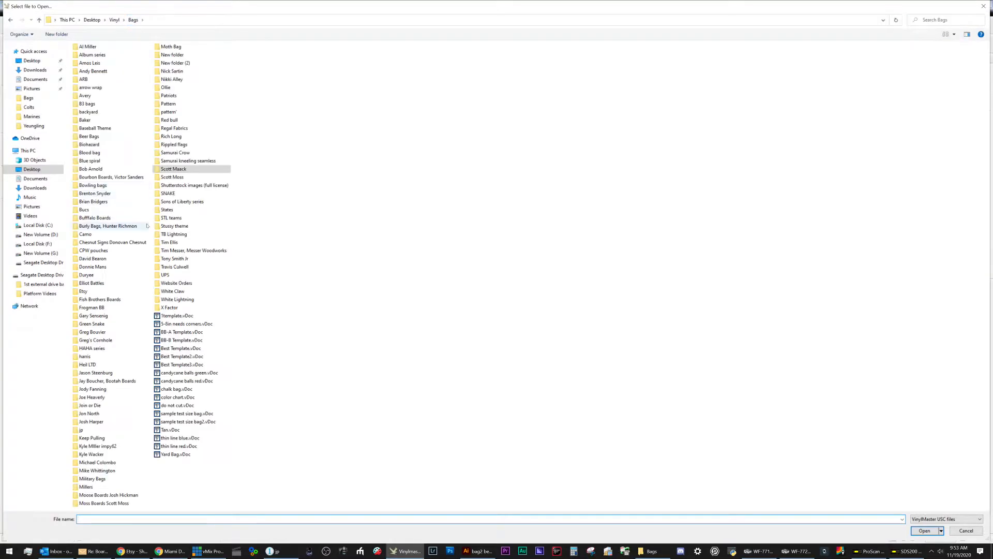
- Open Best Template2.vDoc and inspect the sizes of its square panels and rounded bag outline
{"action": "double_click", "coordinate": [191, 356]}
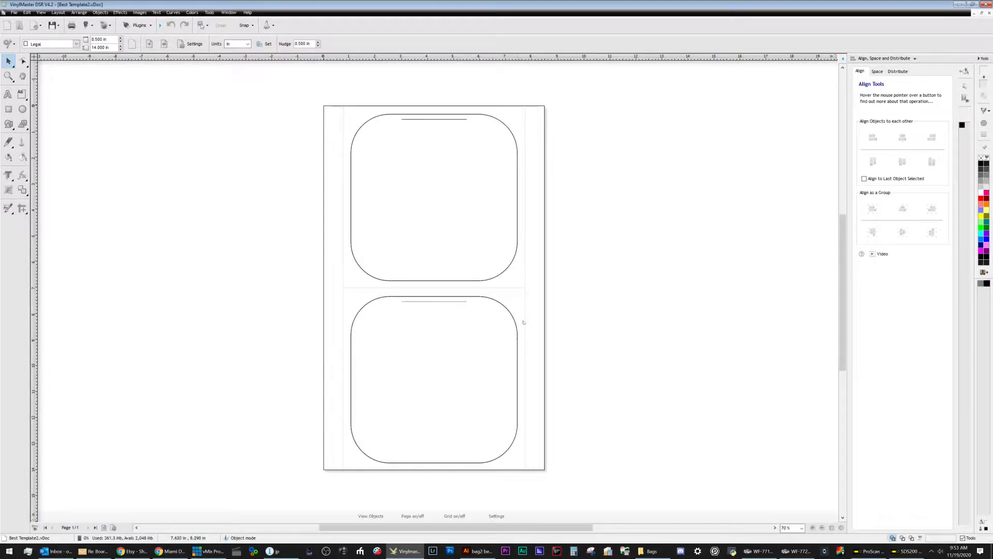
{"action": "left_click", "coordinate": [344, 299]}
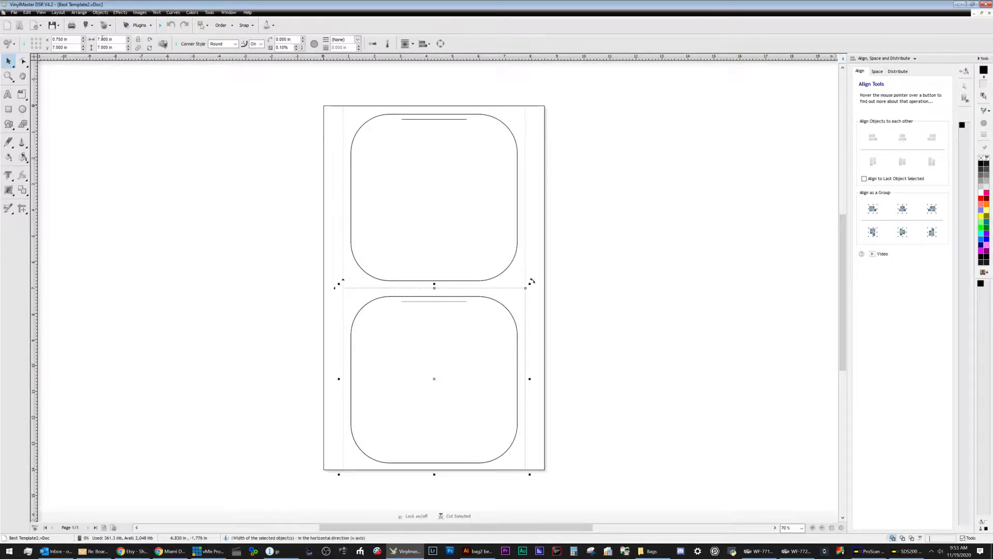
{"action": "left_click", "coordinate": [360, 318]}
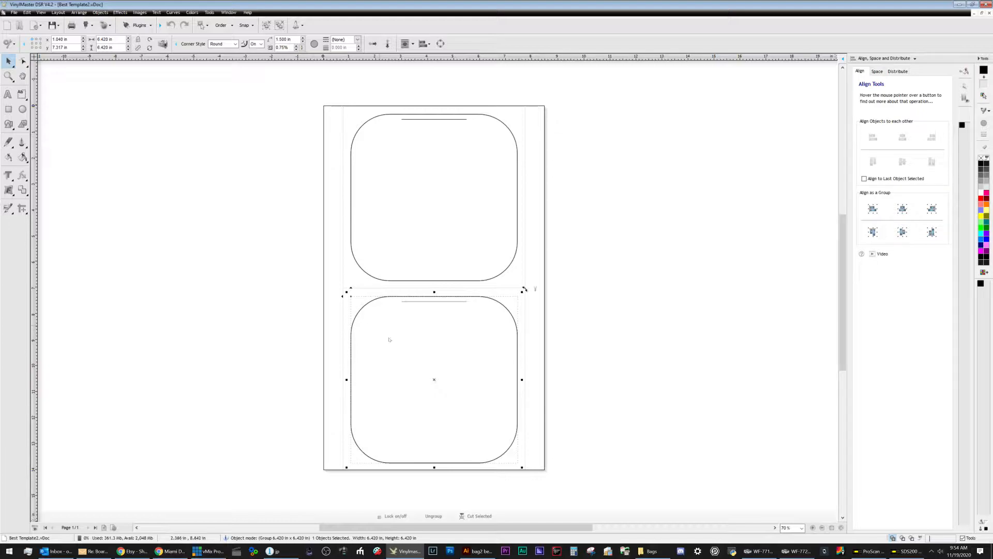
{"action": "left_click", "coordinate": [359, 287]}
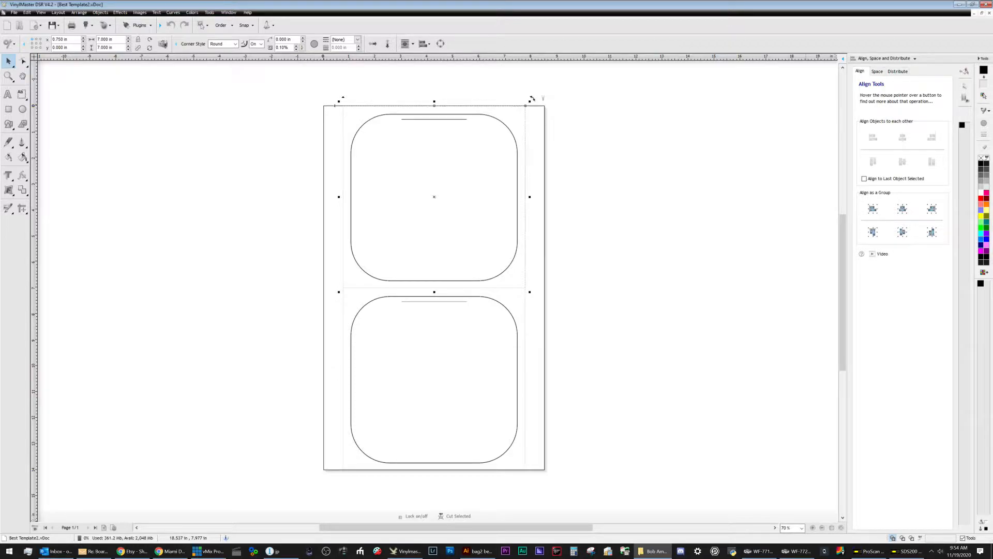
- Switch to the open Outlook message, view its Bags.png and Lake Life Design.png attachments, and minimize the message
{"action": "left_click", "coordinate": [94, 551]}
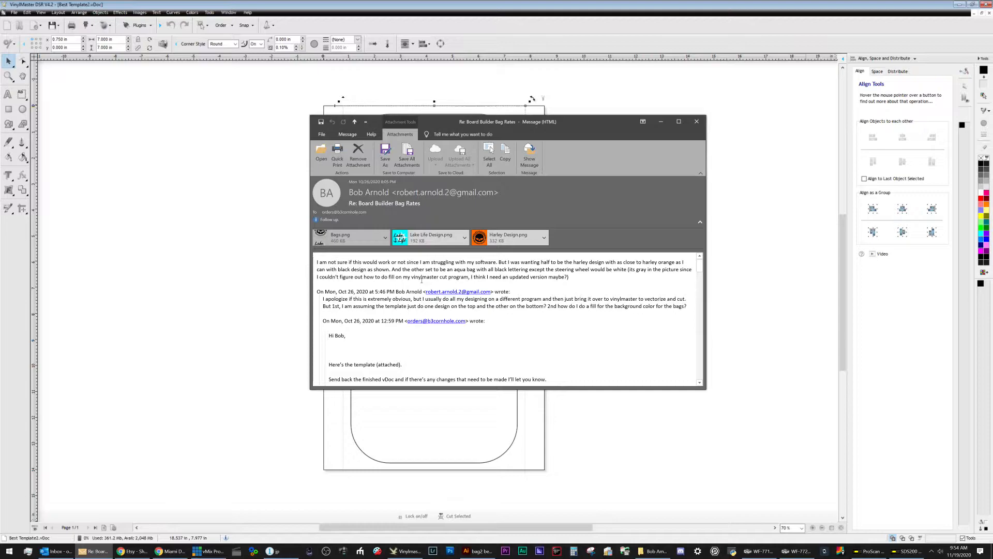
{"action": "left_click", "coordinate": [342, 237]}
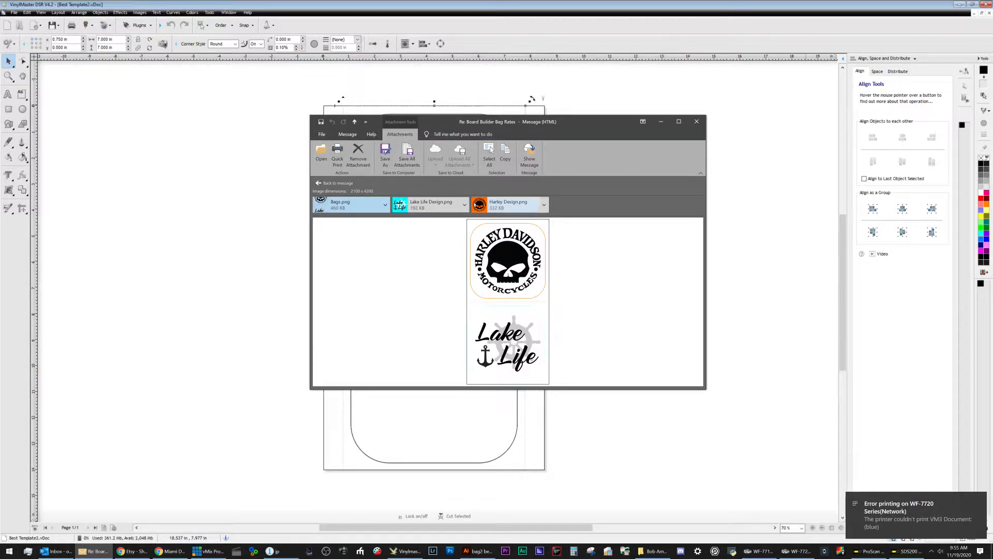
{"action": "left_click", "coordinate": [430, 209]}
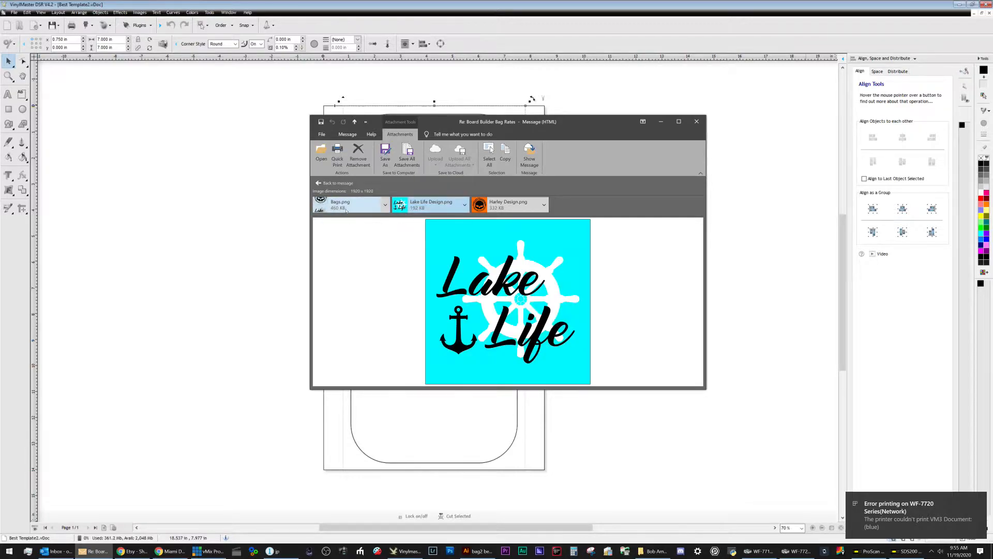
{"action": "left_click", "coordinate": [335, 184]}
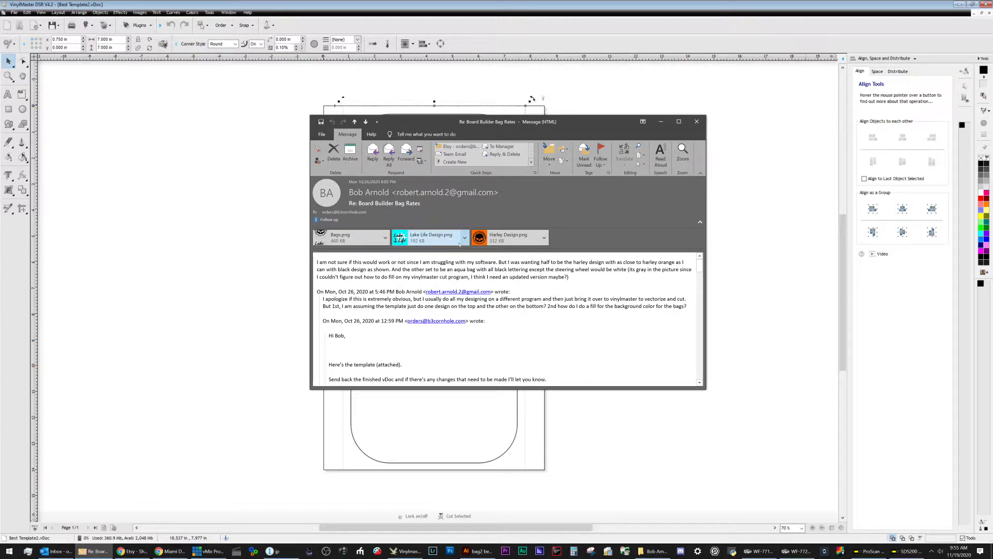
{"action": "left_click", "coordinate": [660, 121]}
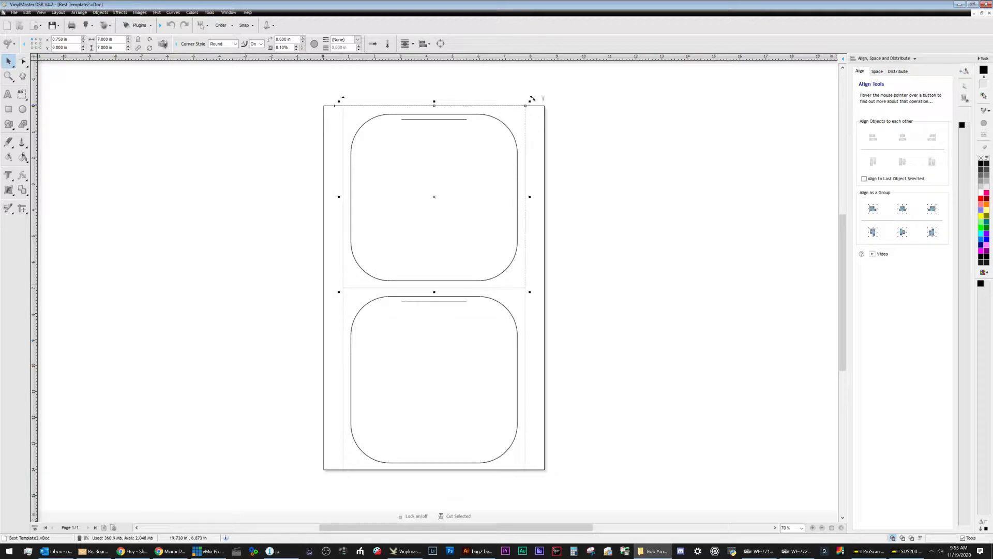
- Paste the Harley Design.png image onto the canvas and enlarge it to about 15.3 in square
{"action": "key", "text": "ctrl+v"}
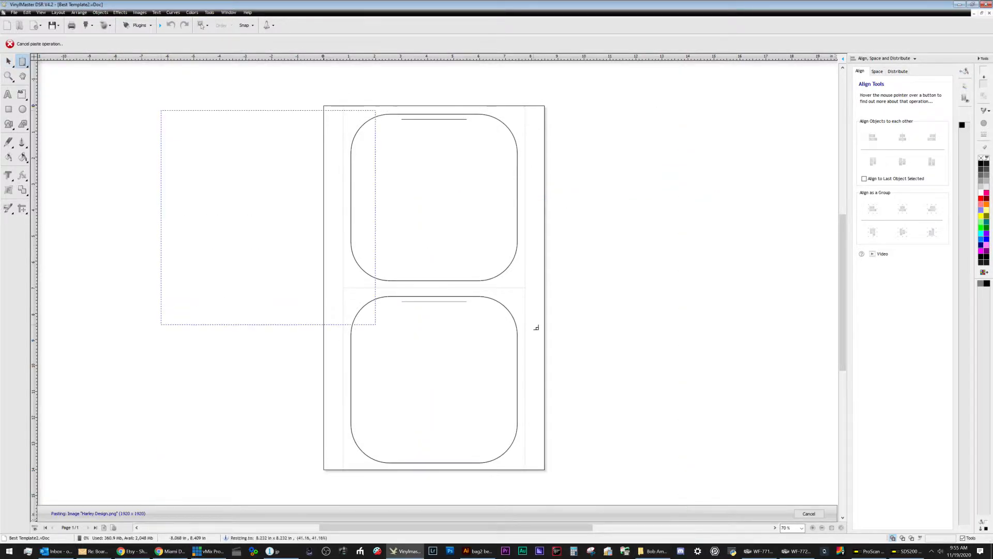
{"action": "left_click", "coordinate": [536, 328]}
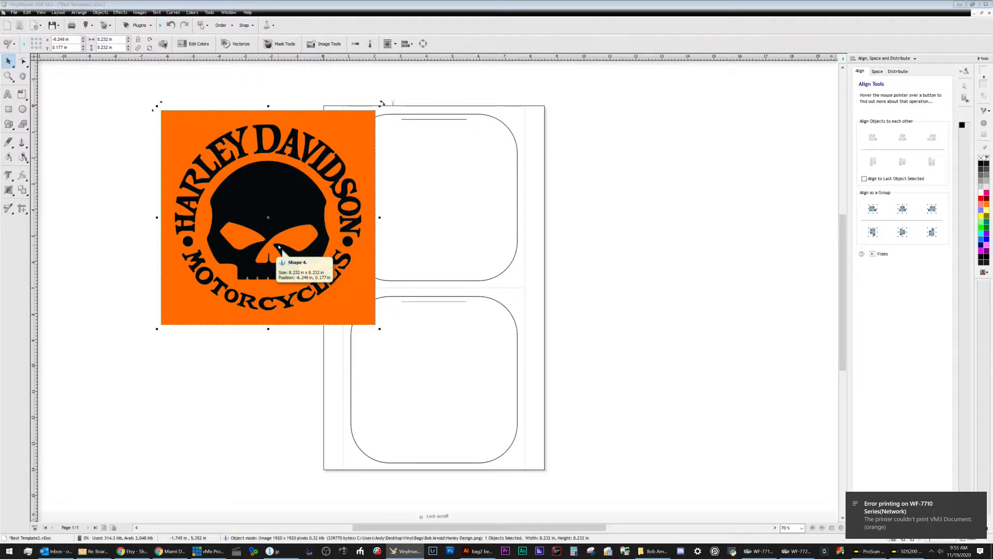
{"action": "left_click_drag", "start_coordinate": [384, 334], "coordinate": [564, 512]}
- Shrink the Harley Davidson image to about 10.2 in square and move it beside the left edge of the page
{"action": "scroll", "coordinate": [217, 280], "scroll_direction": "up", "scroll_amount": 8}
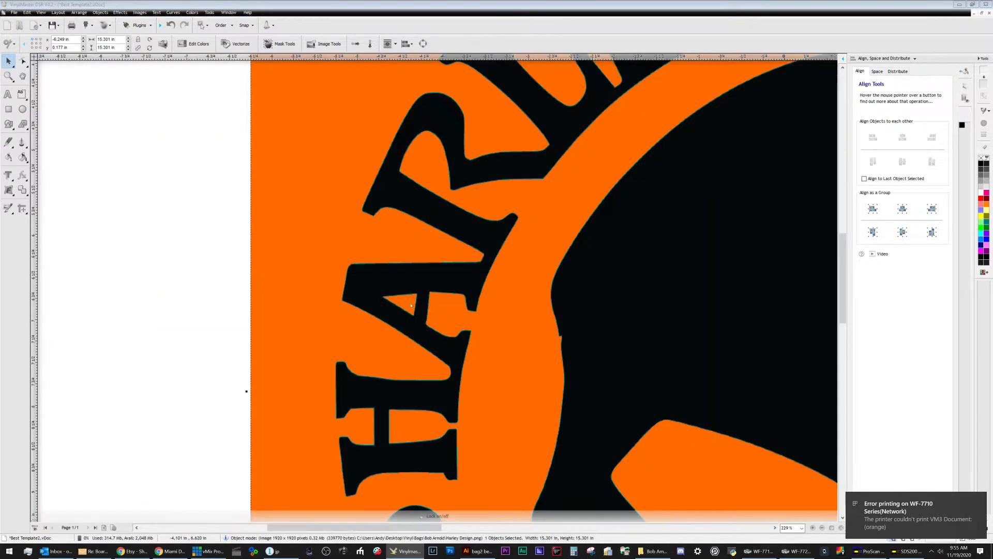
{"action": "scroll", "coordinate": [400, 272], "scroll_direction": "up", "scroll_amount": 3}
{"action": "scroll", "coordinate": [400, 273], "scroll_direction": "up", "scroll_amount": 9}
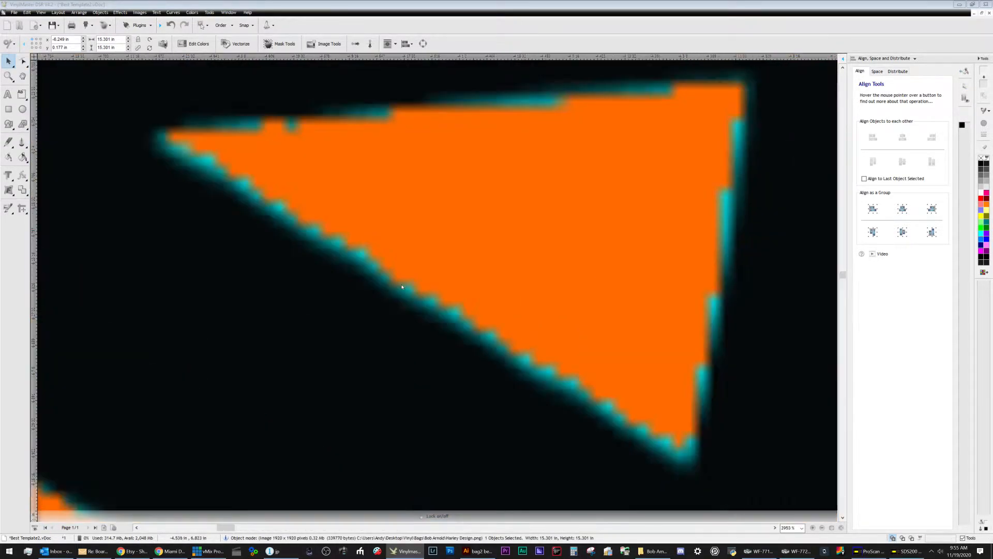
{"action": "scroll", "coordinate": [393, 307], "scroll_direction": "down", "scroll_amount": 10}
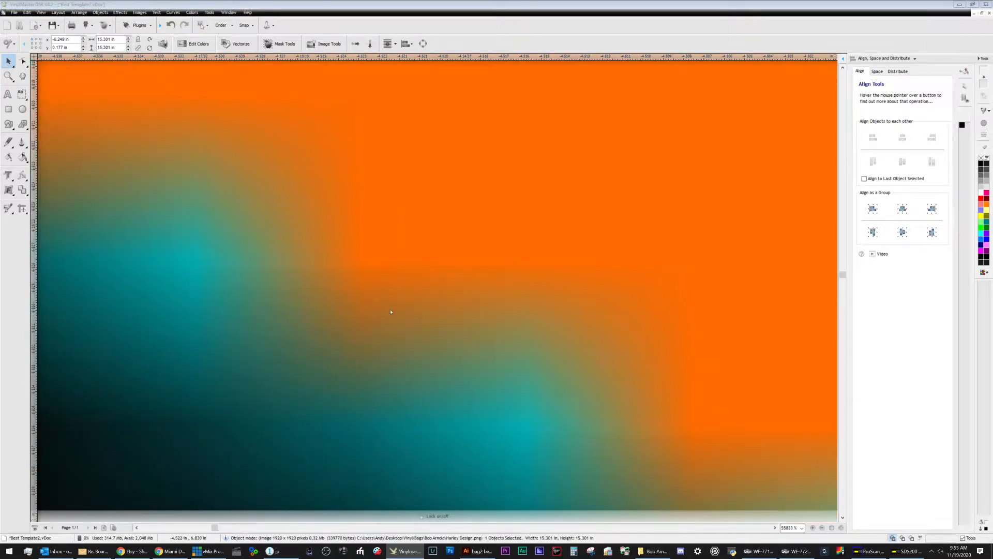
{"action": "scroll", "coordinate": [412, 293], "scroll_direction": "down", "scroll_amount": 10}
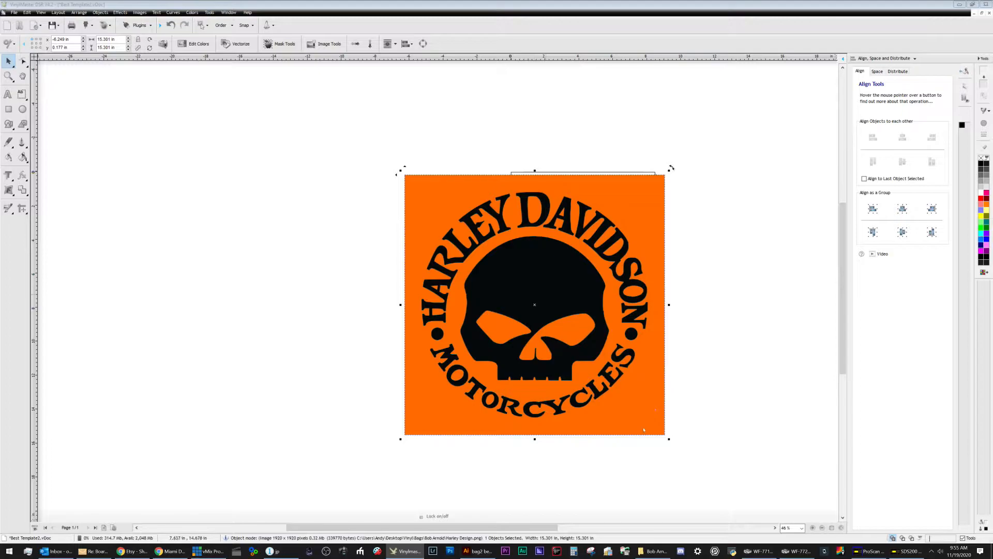
{"action": "left_click_drag", "start_coordinate": [669, 439], "coordinate": [582, 352]}
{"action": "left_click_drag", "start_coordinate": [498, 265], "coordinate": [415, 257]}
{"action": "scroll", "coordinate": [419, 255], "scroll_direction": "up", "scroll_amount": 1}
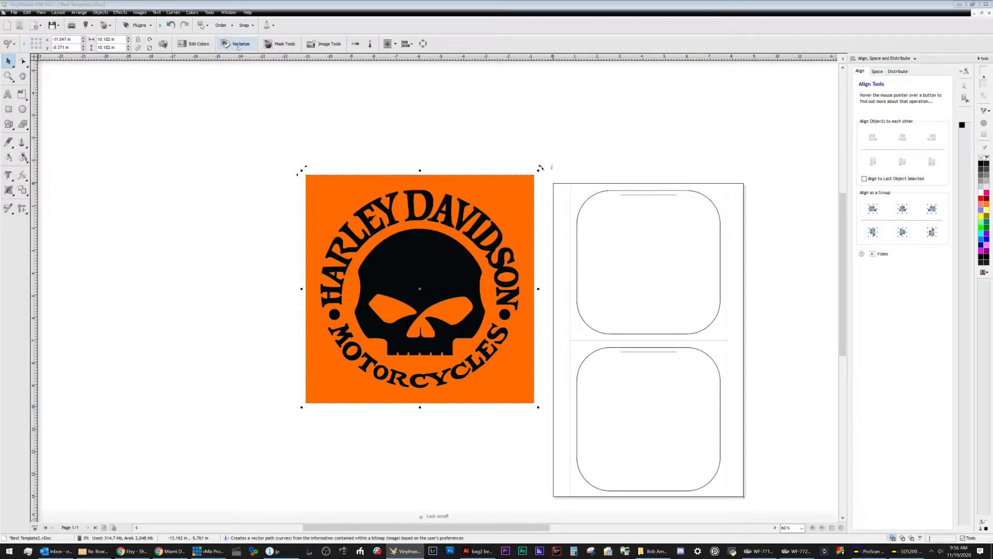
- Start vectorizing the Harley Davidson image, include the orange background color in the trace, and set the trace mode to Logo
{"action": "left_click", "coordinate": [239, 46]}
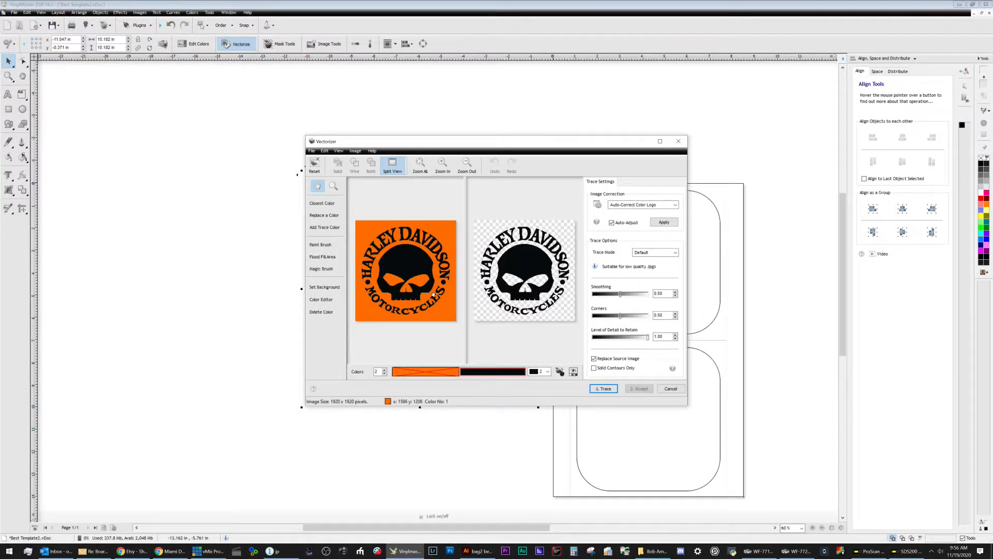
{"action": "left_click", "coordinate": [404, 373]}
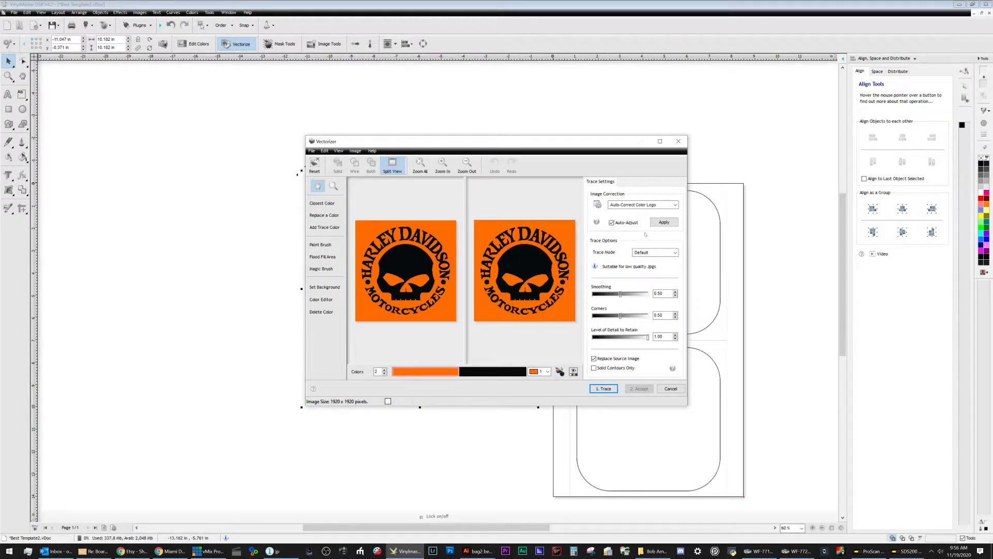
{"action": "left_click", "coordinate": [654, 252]}
{"action": "left_click", "coordinate": [642, 267]}
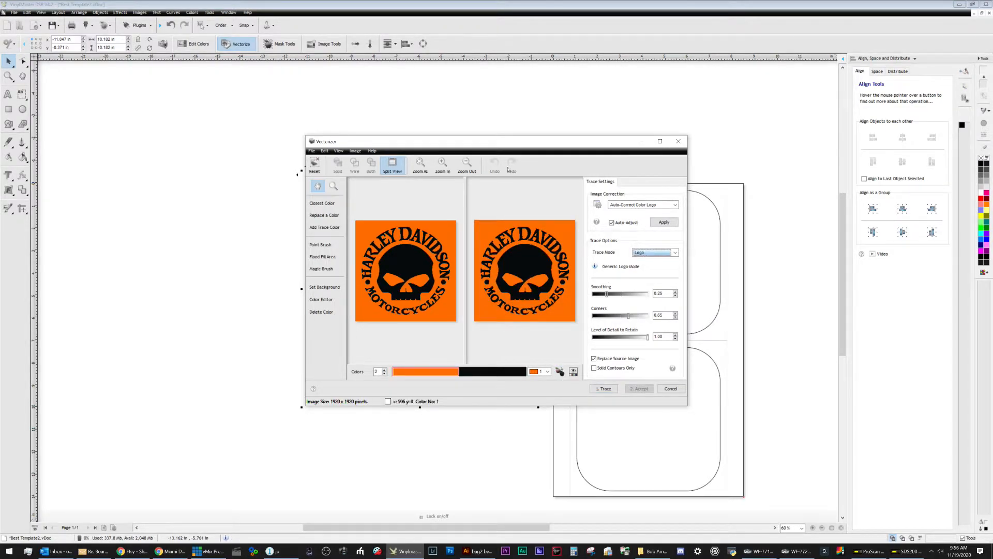
- Maximize the Vectorizer, trace the two-color logo, and accept the vector result in place of the source image
{"action": "double_click", "coordinate": [434, 141]}
{"action": "left_click", "coordinate": [137, 26]}
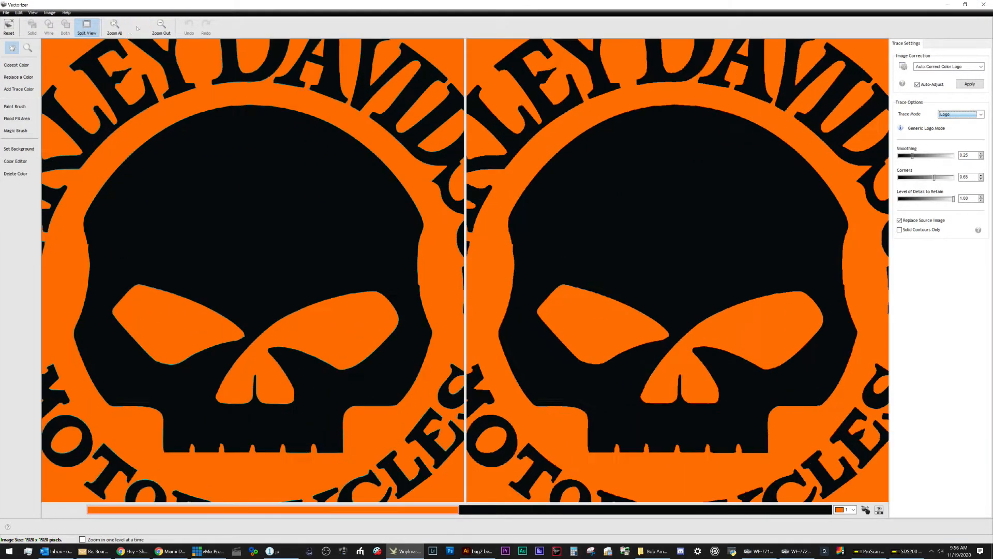
{"action": "left_click", "coordinate": [137, 28]}
{"action": "left_click", "coordinate": [137, 28]}
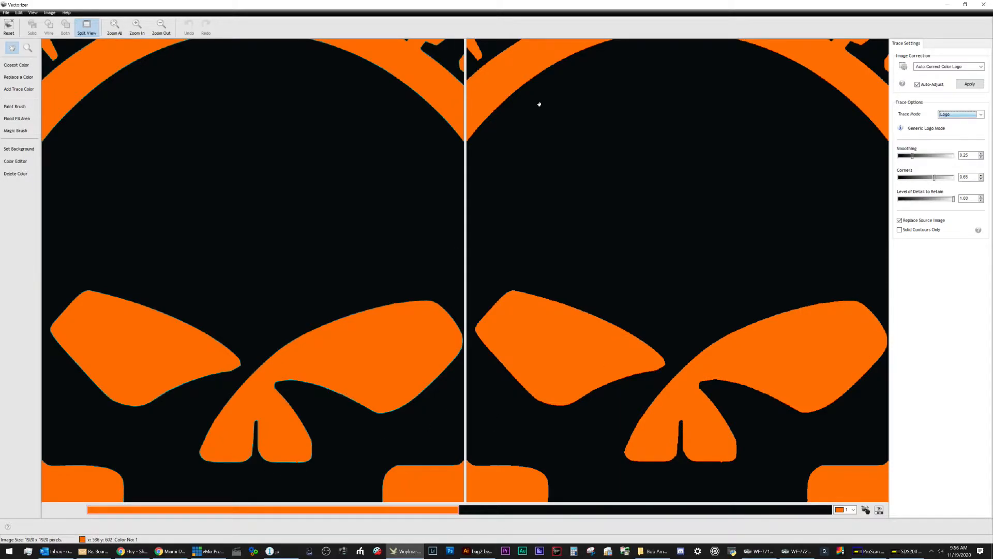
{"action": "left_click", "coordinate": [919, 527]}
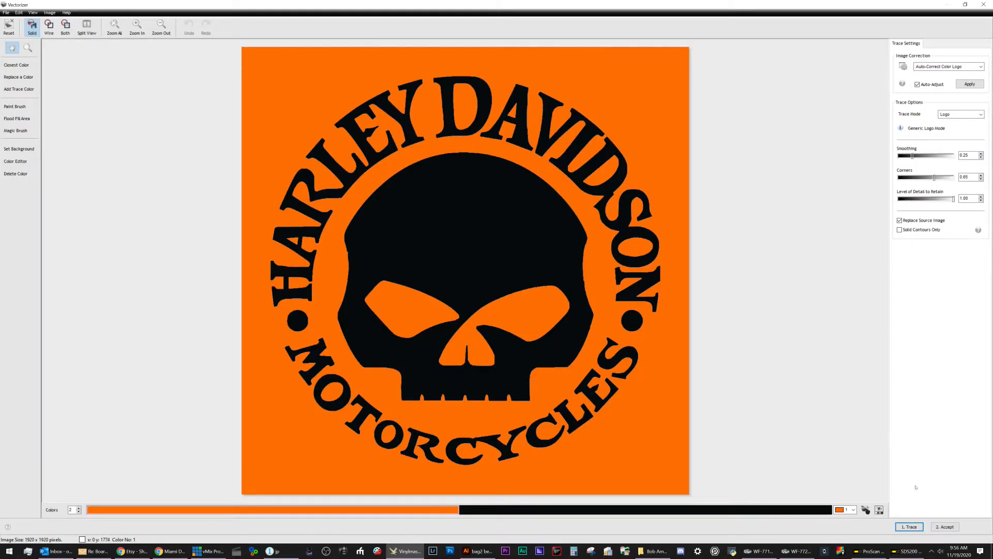
{"action": "left_click", "coordinate": [945, 527]}
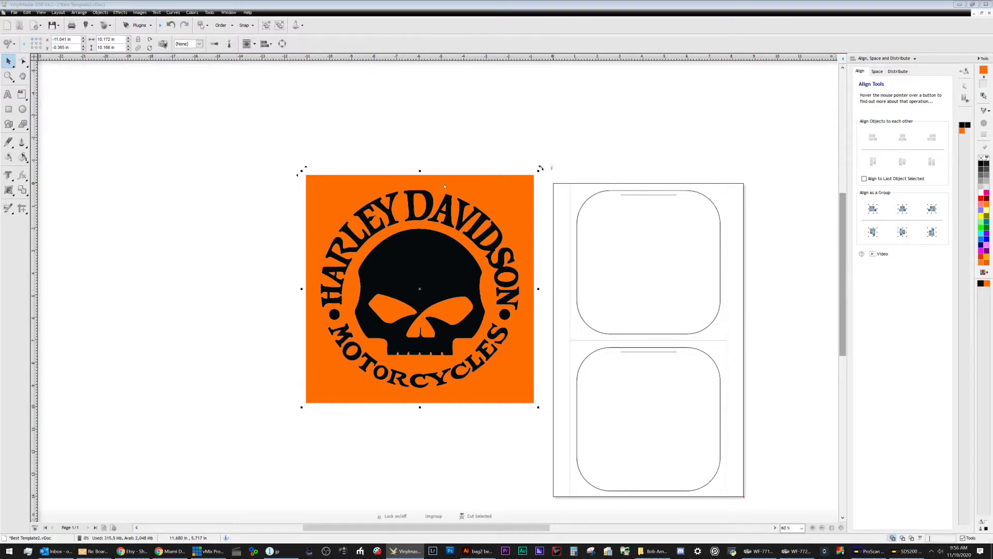
- Move the traced Harley Davidson design onto the template page, over the upper bag outline
{"action": "left_click_drag", "start_coordinate": [525, 528], "coordinate": [579, 528]}
{"action": "left_click_drag", "start_coordinate": [841, 277], "coordinate": [841, 286]}
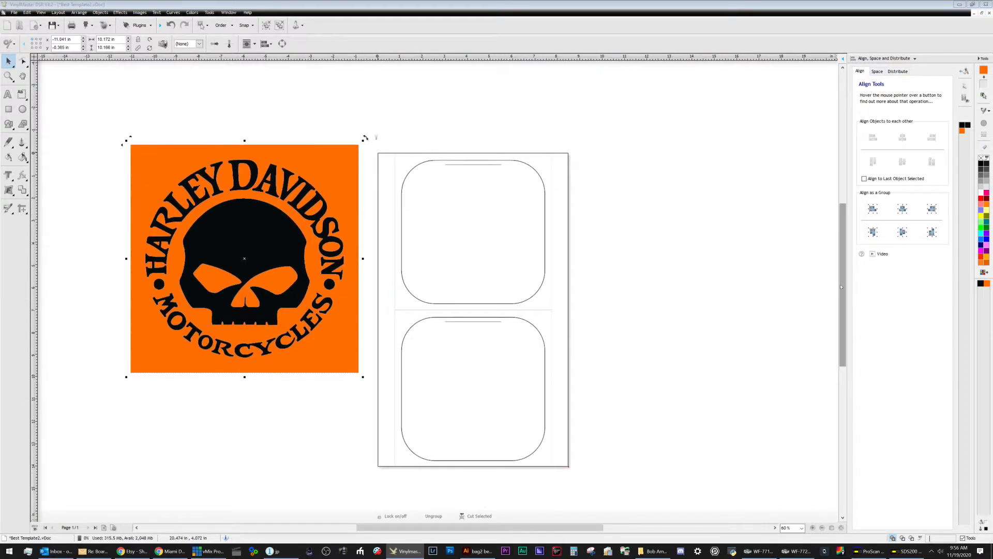
{"action": "key", "text": "Escape"}
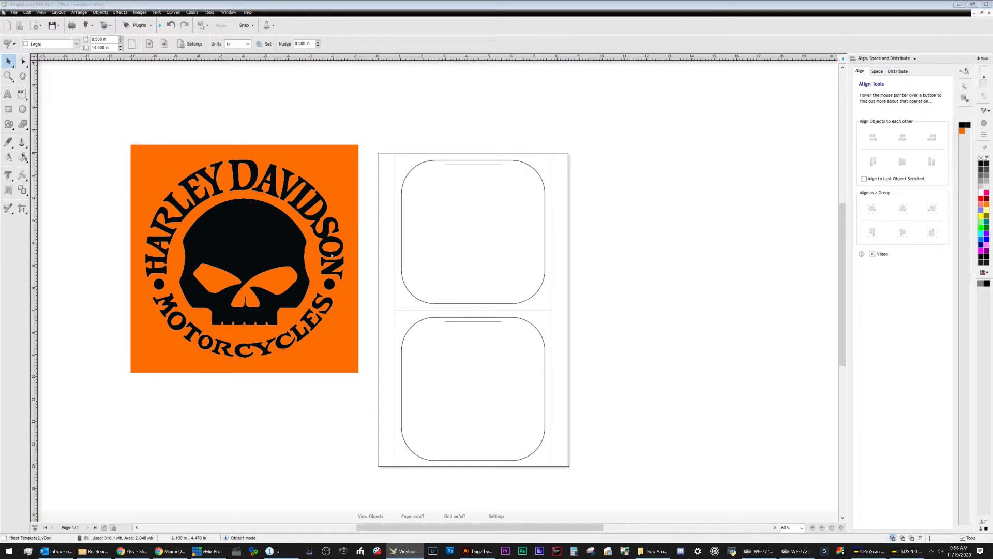
{"action": "key", "text": "ctrl+a"}
{"action": "left_click", "coordinate": [793, 313]}
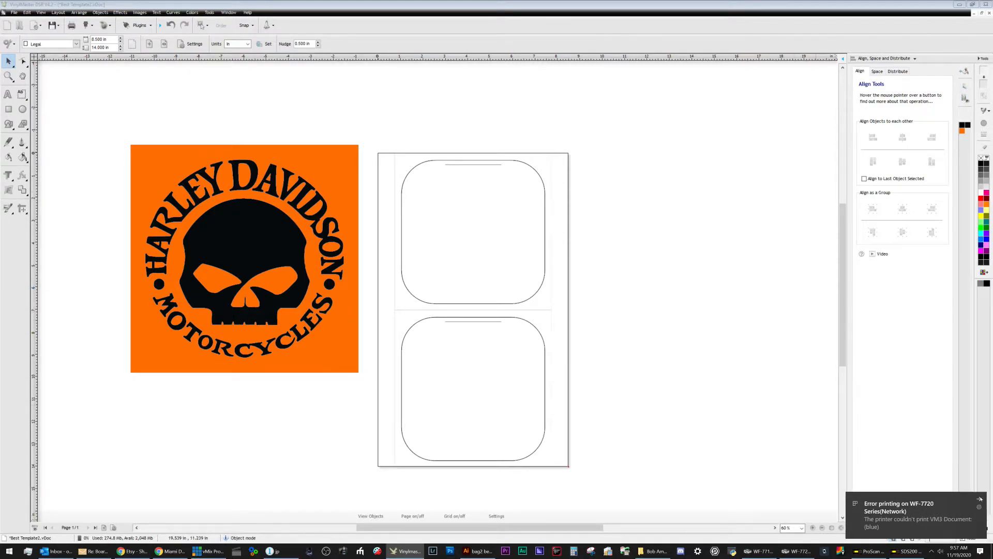
{"action": "left_click", "coordinate": [251, 263]}
{"action": "left_click_drag", "start_coordinate": [251, 263], "coordinate": [460, 273]}
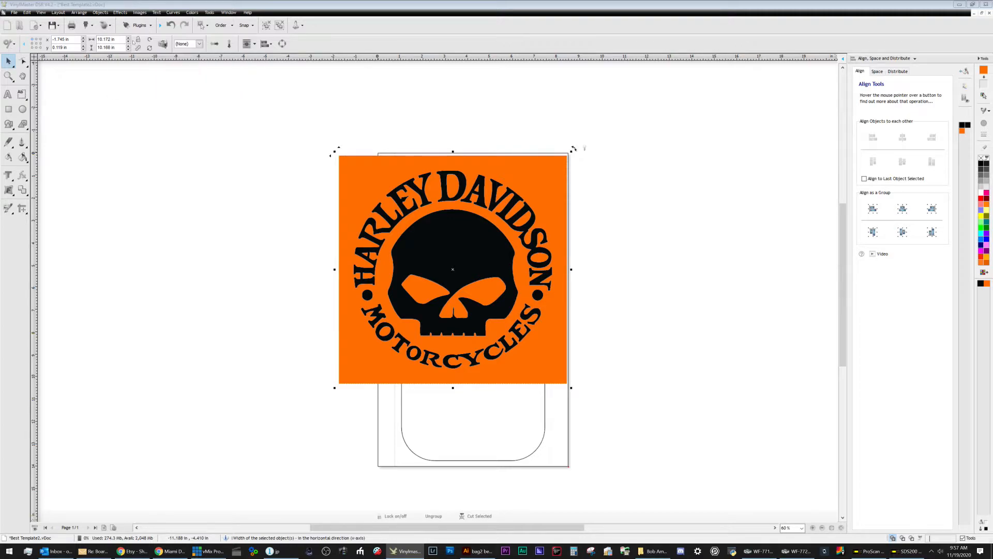
- Scale the traced design proportionally to a height of 7 in
{"action": "left_click", "coordinate": [108, 40]}
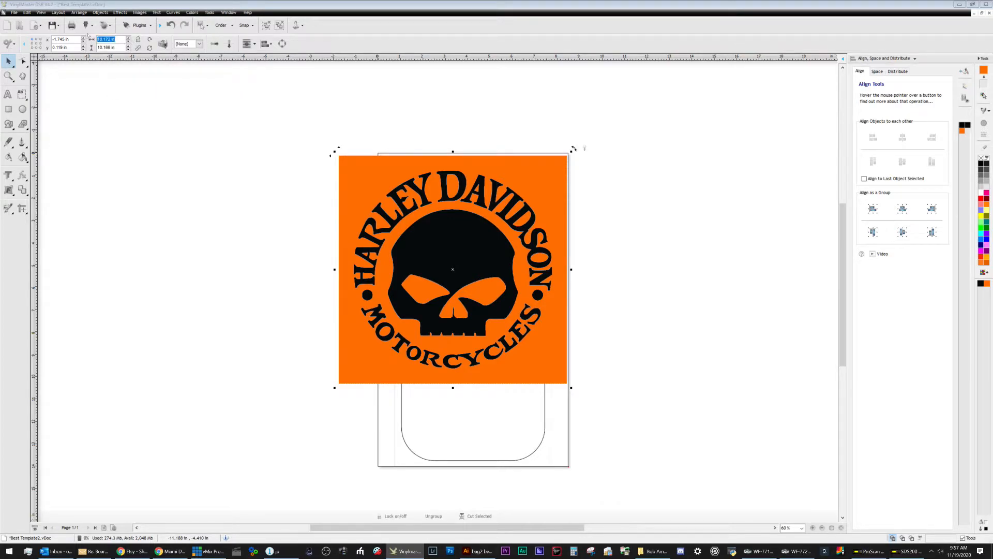
{"action": "left_click", "coordinate": [123, 41]}
{"action": "key", "text": "Tab"}
{"action": "type", "text": "7"}
{"action": "key", "text": "Return"}
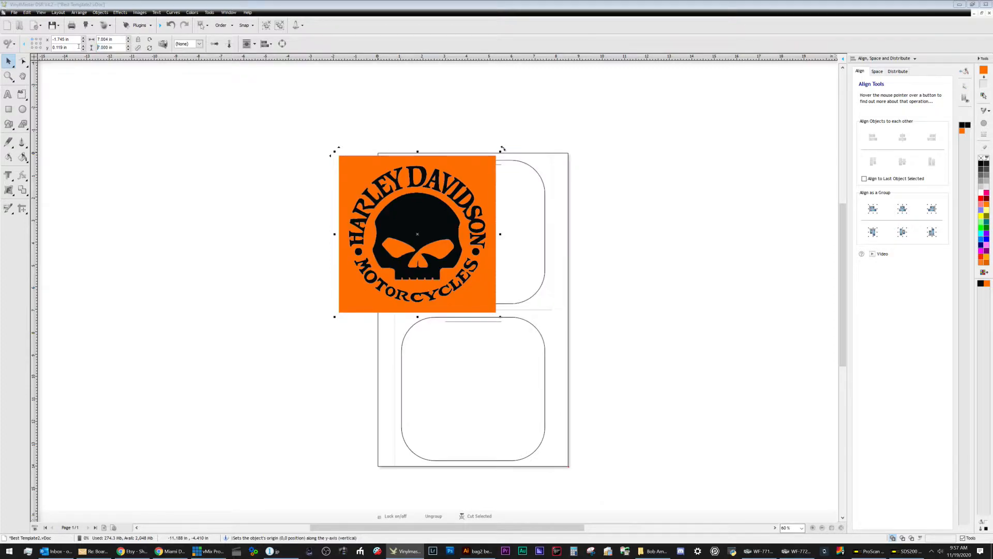
- Fit the design over the template's upper square using wireframe view, and center it horizontally on the page
{"action": "left_click_drag", "start_coordinate": [453, 235], "coordinate": [472, 233]}
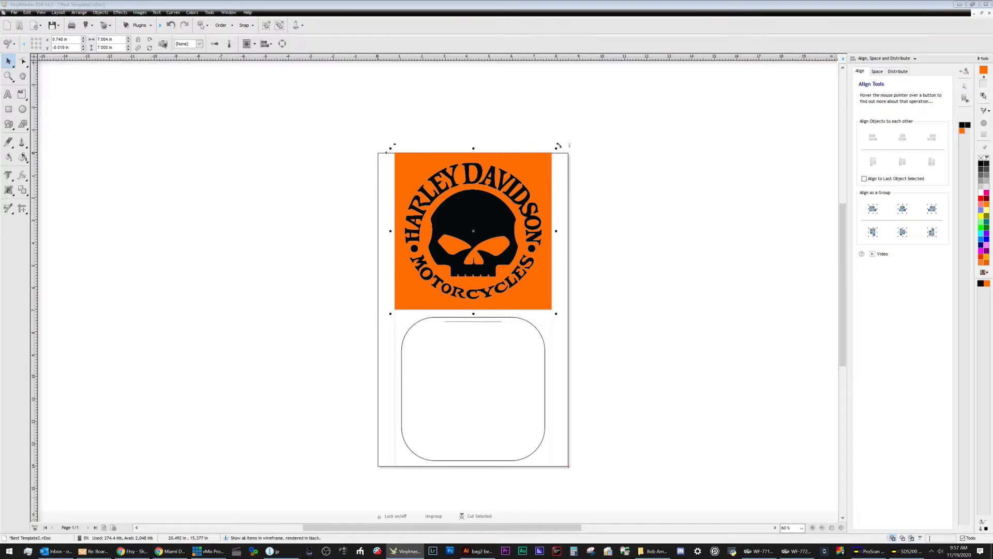
{"action": "left_click", "coordinate": [903, 538]}
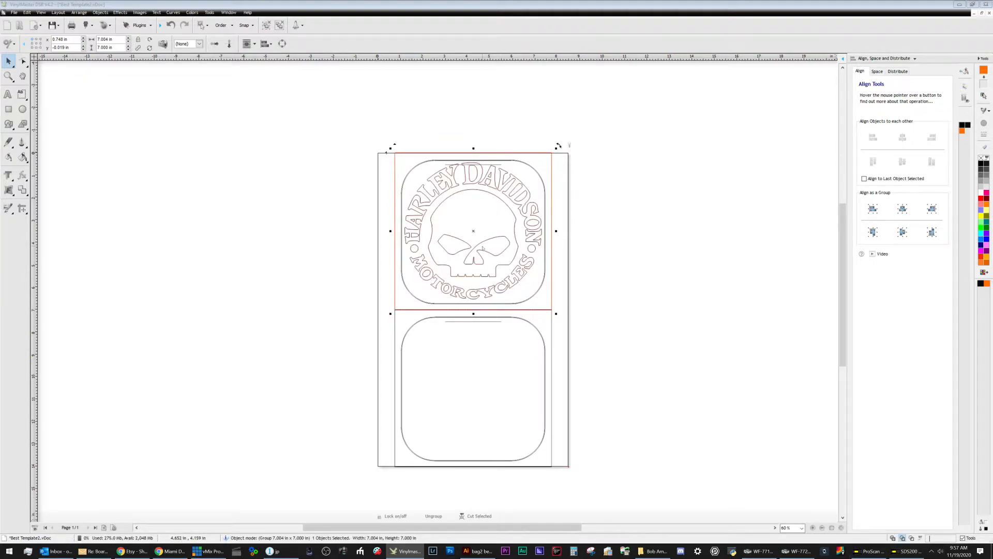
{"action": "left_click_drag", "start_coordinate": [473, 231], "coordinate": [474, 232]}
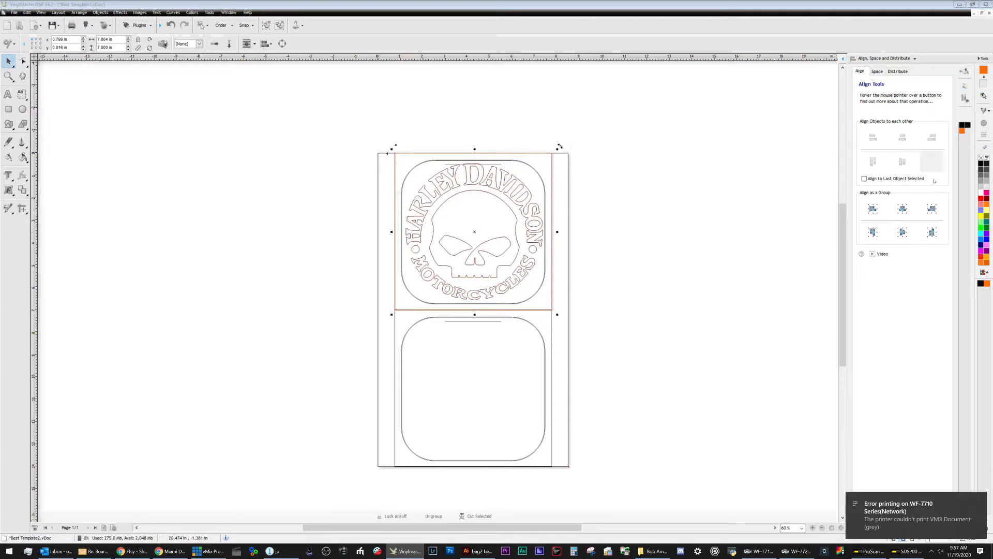
{"action": "left_click", "coordinate": [903, 209]}
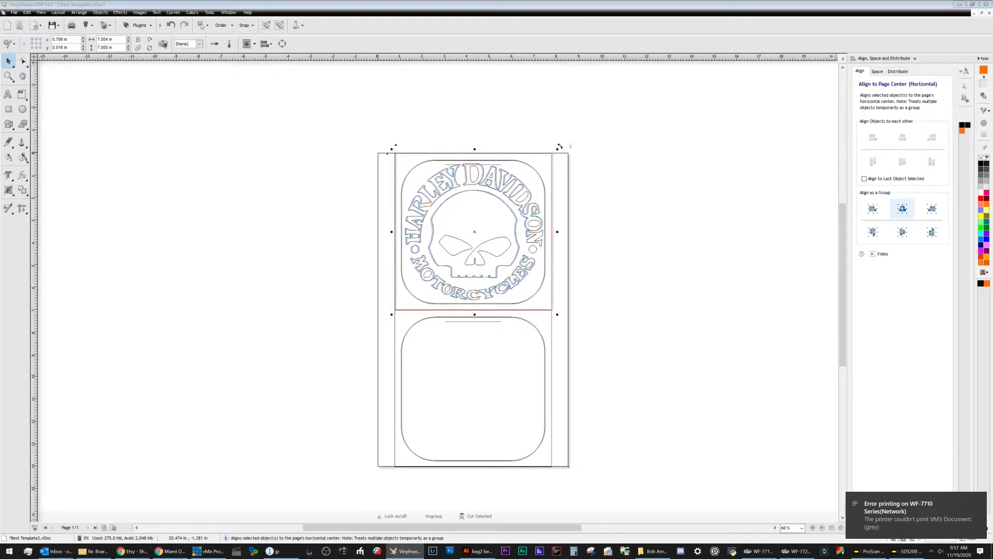
{"action": "left_click", "coordinate": [679, 301]}
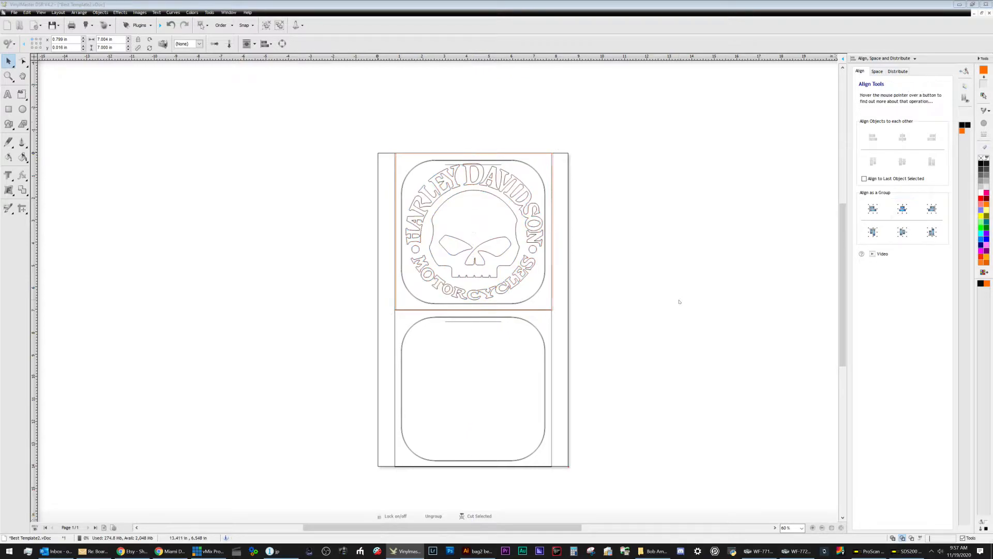
{"action": "left_click", "coordinate": [902, 59]}
{"action": "left_click", "coordinate": [902, 61]}
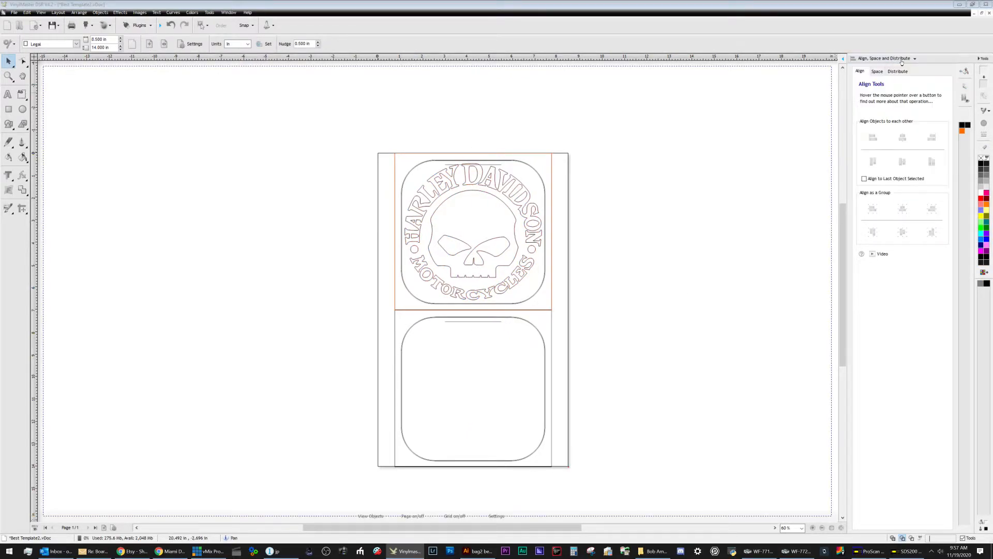
{"action": "left_click", "coordinate": [980, 60]}
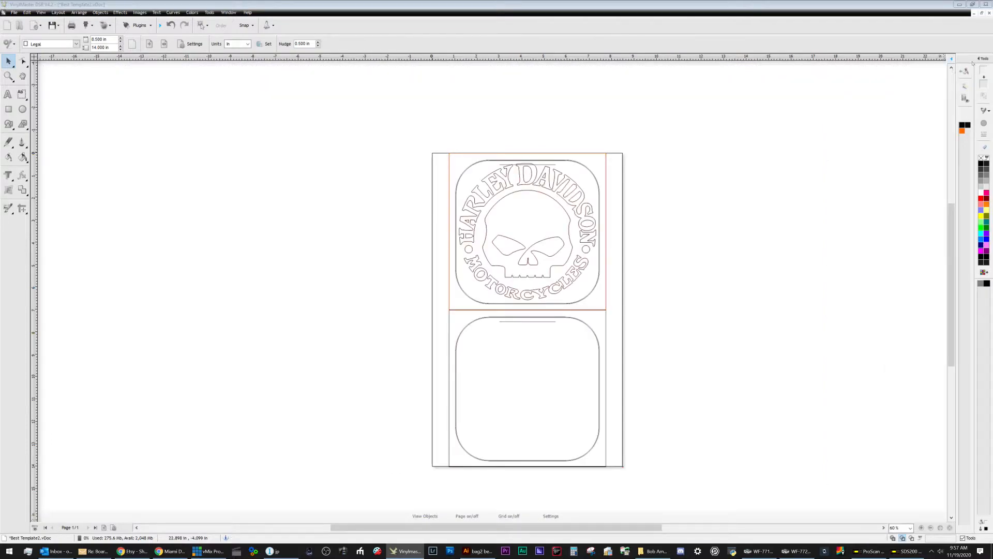
{"action": "left_click", "coordinate": [952, 58]}
{"action": "left_click", "coordinate": [903, 59]}
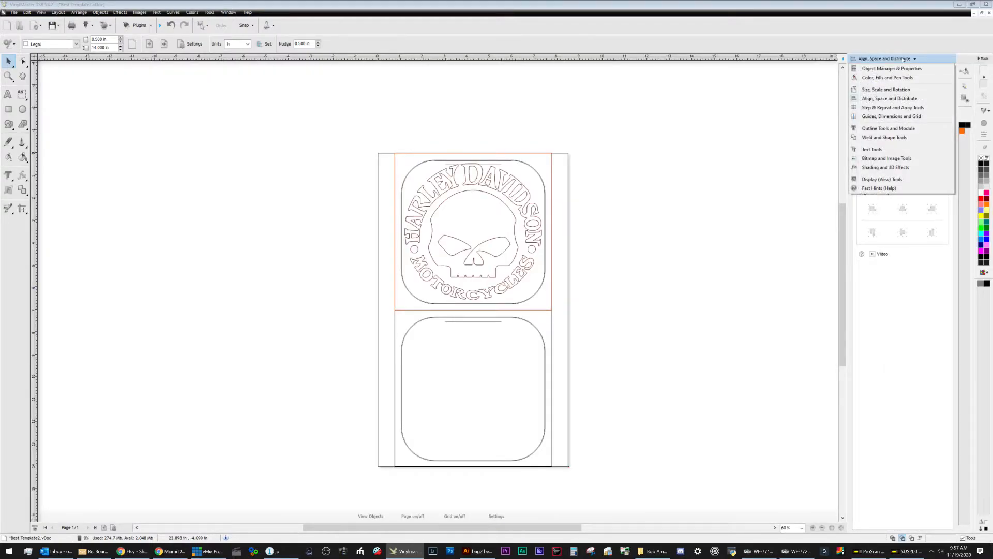
{"action": "left_click", "coordinate": [863, 99]}
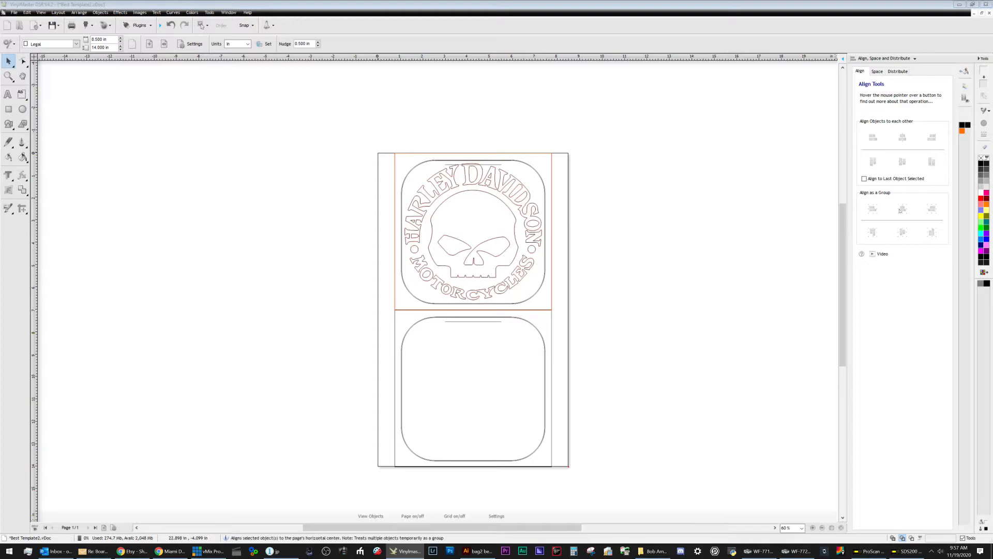
- Shrink the design proportionally around its center to about 6.76 in square, then compare the fit in wireframe and solid views
{"action": "left_click", "coordinate": [490, 260]}
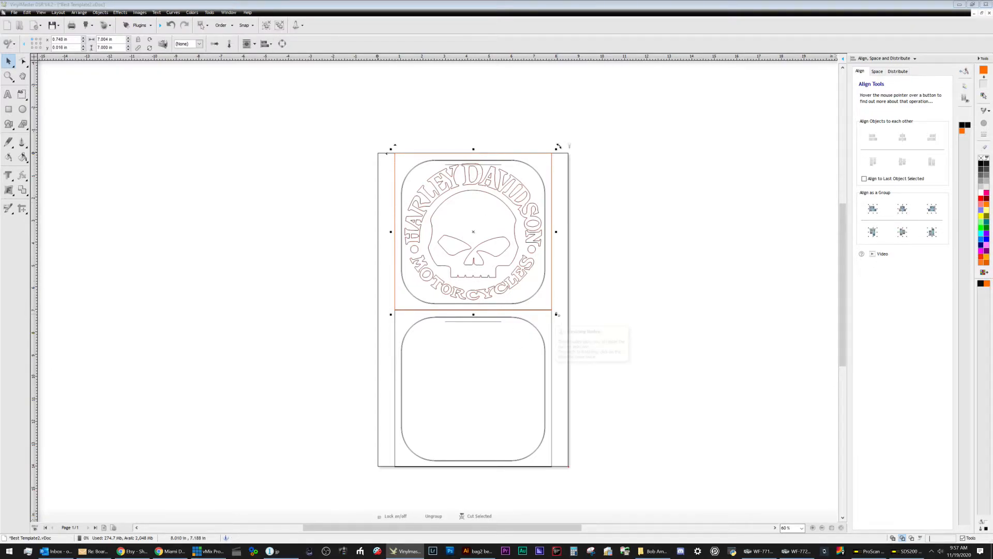
{"action": "left_click_drag", "start_coordinate": [557, 314], "coordinate": [555, 310]}
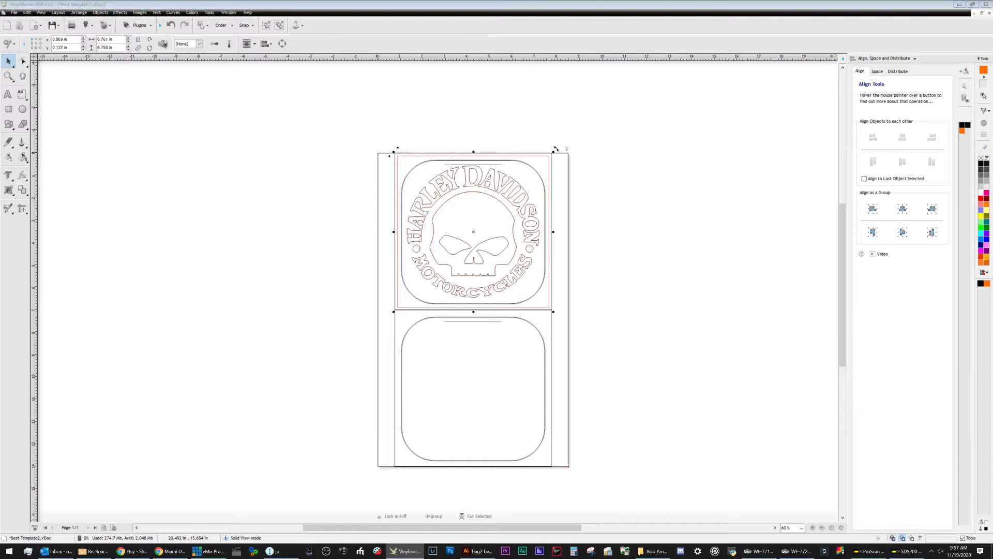
{"action": "left_click", "coordinate": [581, 311]}
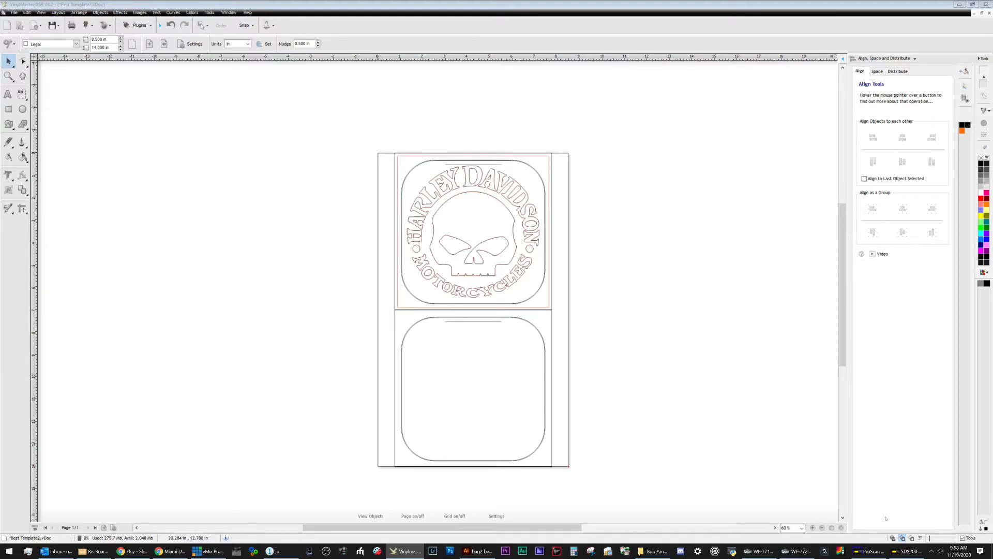
{"action": "left_click", "coordinate": [893, 538]}
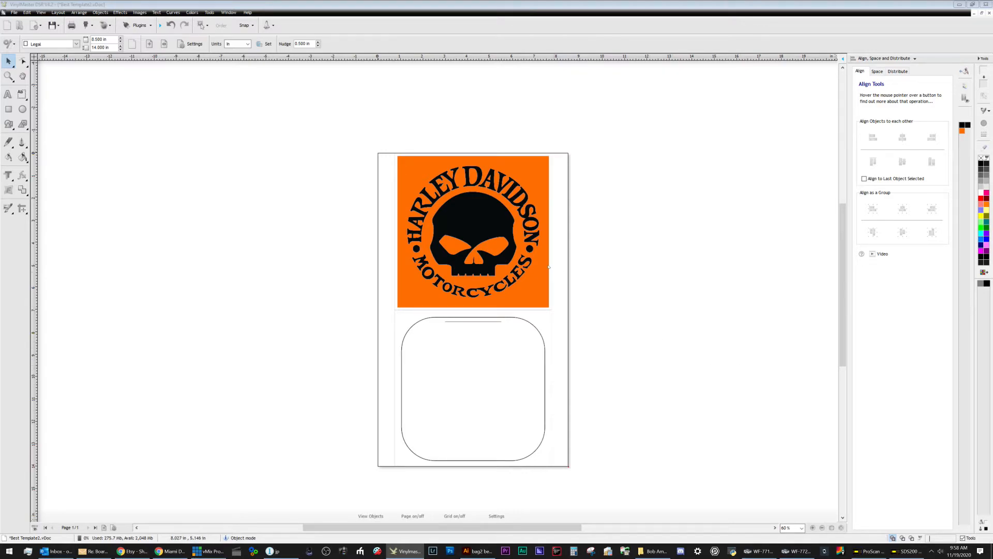
{"action": "left_click", "coordinate": [902, 538]}
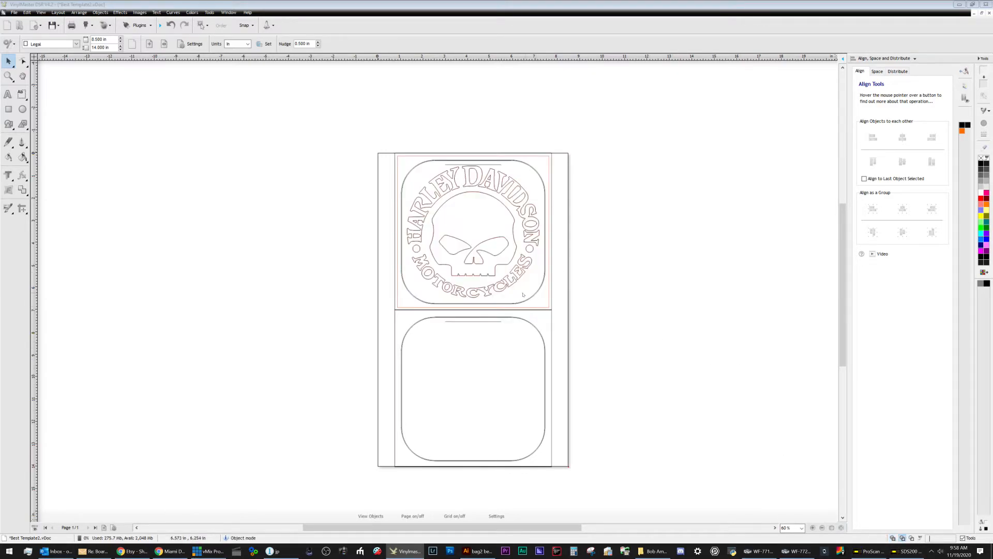
{"action": "left_click", "coordinate": [893, 538]}
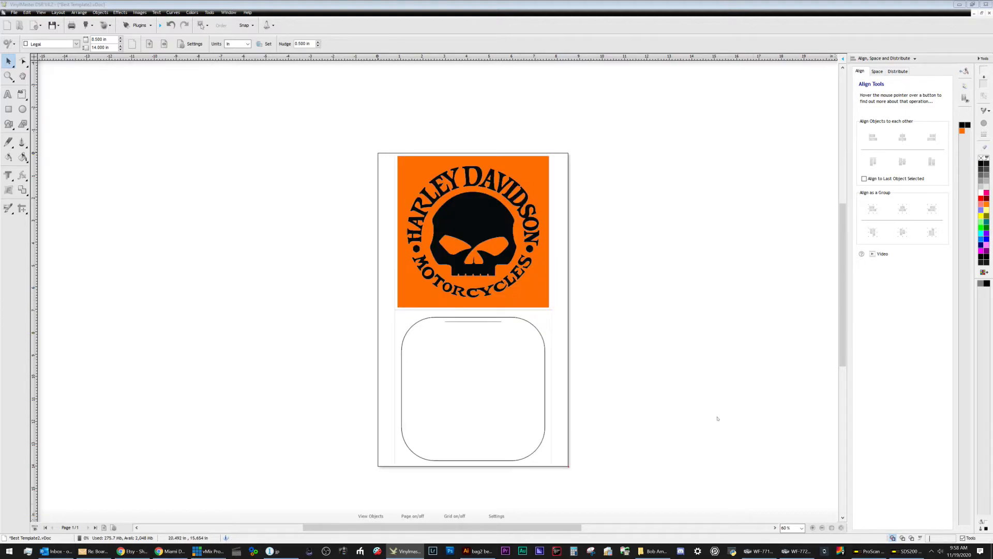
- Duplicate the design and move the copy straight down 7 in onto the lower template square, checking its placement in wireframe view
{"action": "left_click", "coordinate": [481, 251]}
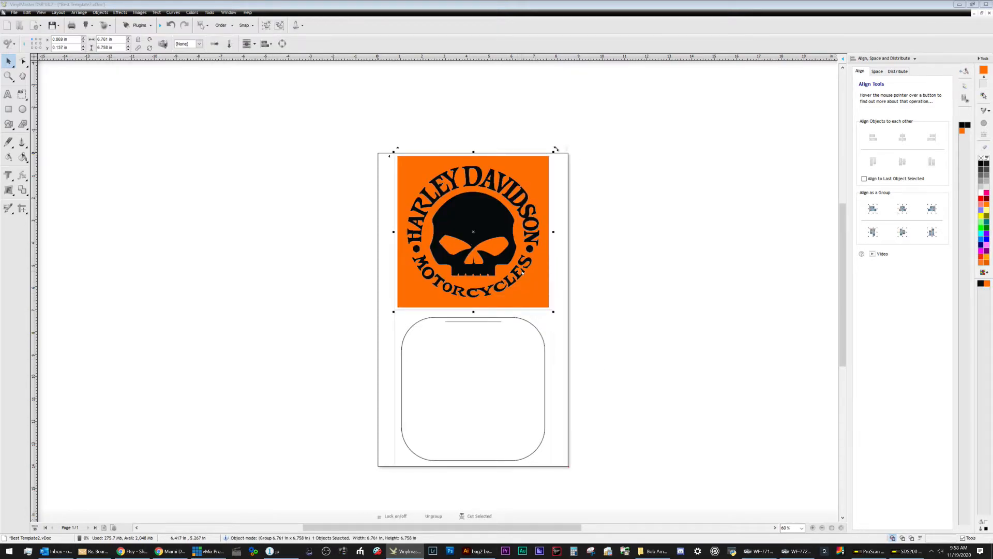
{"action": "key", "text": "ctrl+c"}
{"action": "key", "text": "ctrl+v"}
{"action": "key", "text": "shift+Down"}
{"action": "key", "text": "shift+Down"}
{"action": "key", "text": "shift+Down"}
{"action": "key", "text": "shift+Down"}
{"action": "key", "text": "shift+Down"}
{"action": "key", "text": "shift+Down"}
{"action": "key", "text": "shift+Down"}
{"action": "key", "text": "shift+Down"}
{"action": "key", "text": "shift+Down"}
{"action": "key", "text": "shift+Down"}
{"action": "key", "text": "shift+Down"}
{"action": "key", "text": "shift+Down"}
{"action": "key", "text": "shift+Down"}
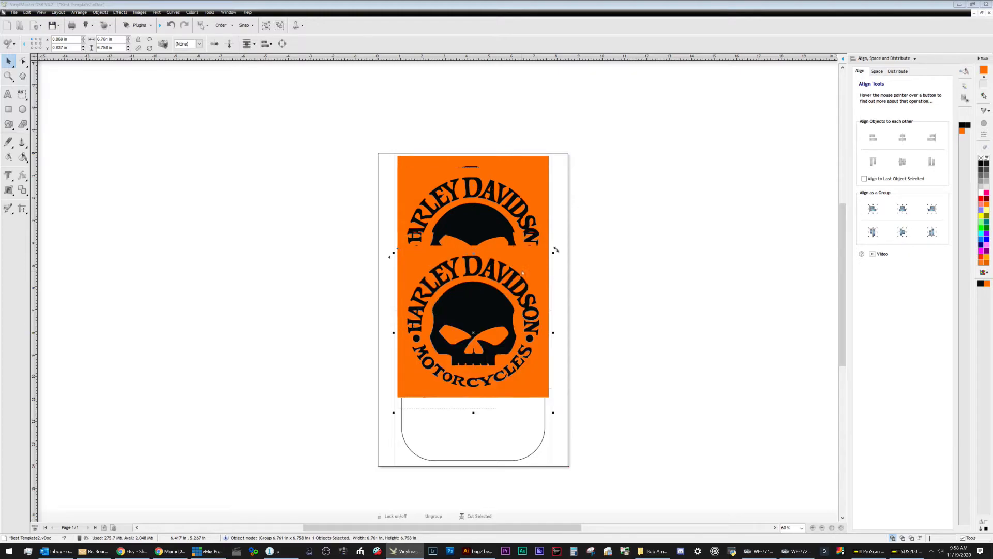
{"action": "left_click", "coordinate": [639, 351]}
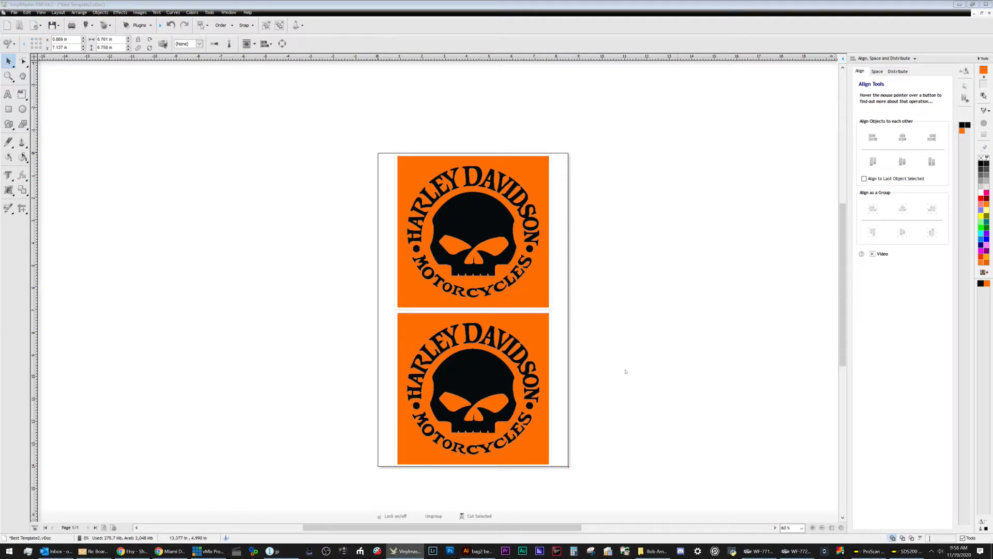
{"action": "left_click", "coordinate": [903, 538]}
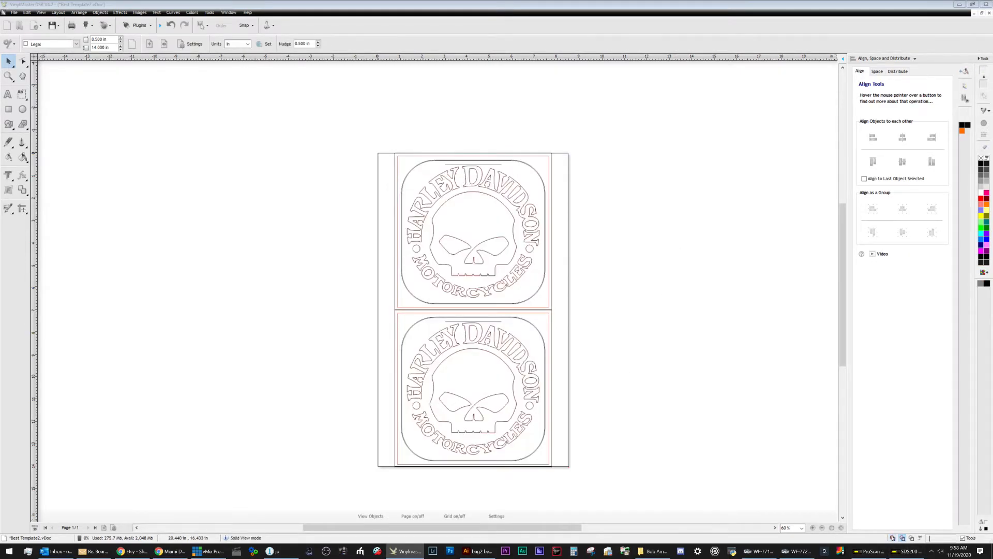
{"action": "left_click", "coordinate": [893, 539]}
- Ungroup the lower copy of the Harley Davidson design and clear the selection
{"action": "left_click", "coordinate": [538, 455]}
{"action": "right_click", "coordinate": [533, 455]}
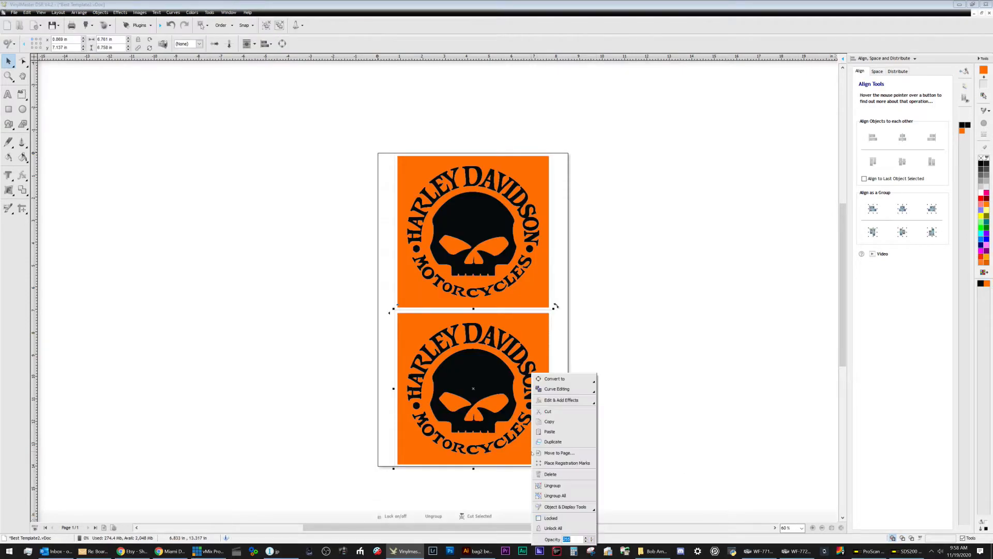
{"action": "left_click", "coordinate": [556, 487]}
{"action": "left_click", "coordinate": [610, 461]}
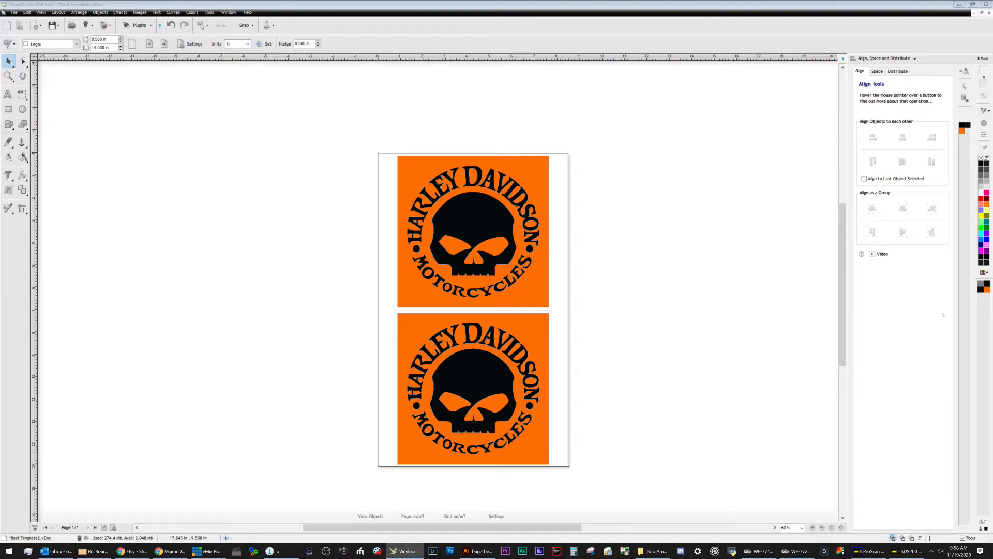
- Select all orange shapes of the lower design by color and darken them to a slightly deeper orange than the upper design
{"action": "left_click", "coordinate": [986, 291]}
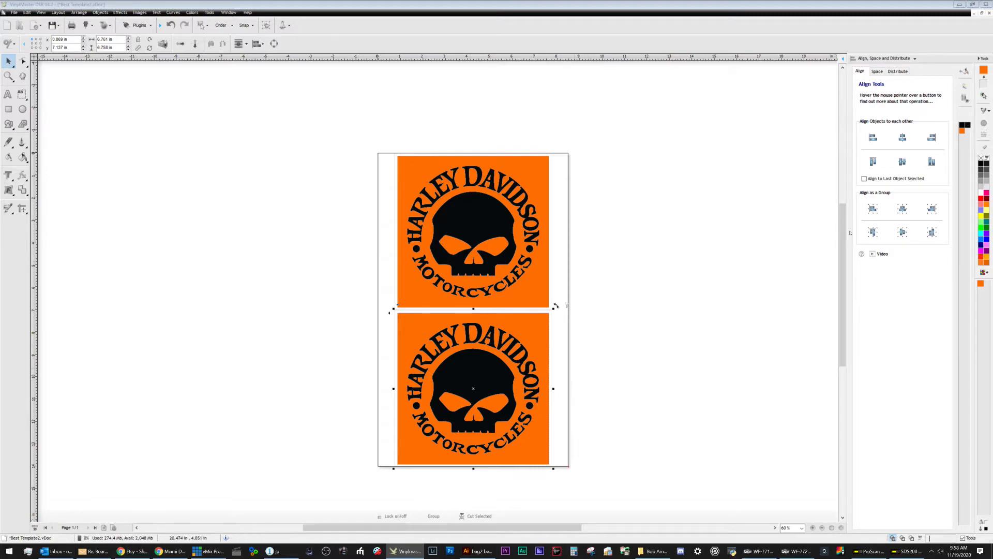
{"action": "left_click", "coordinate": [697, 313]}
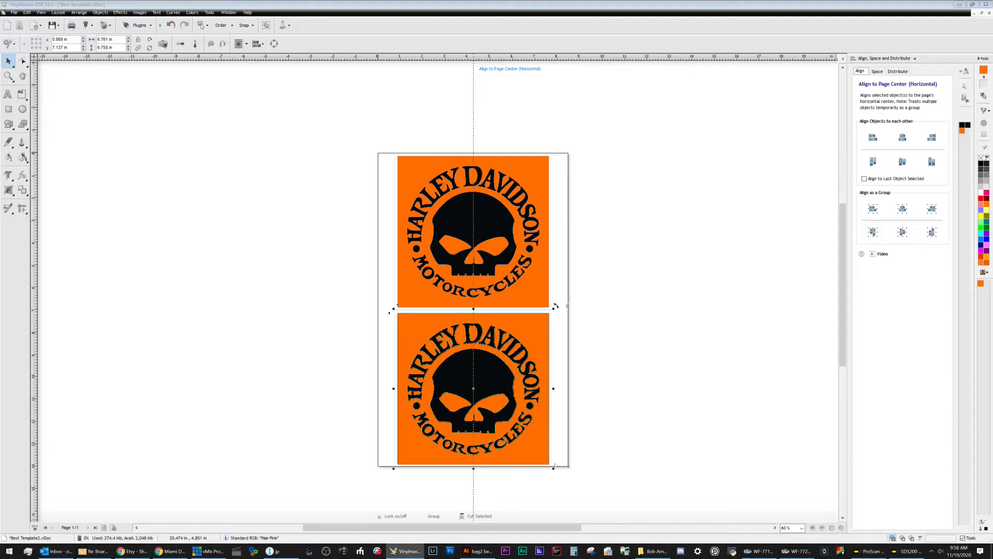
{"action": "left_click", "coordinate": [852, 58]}
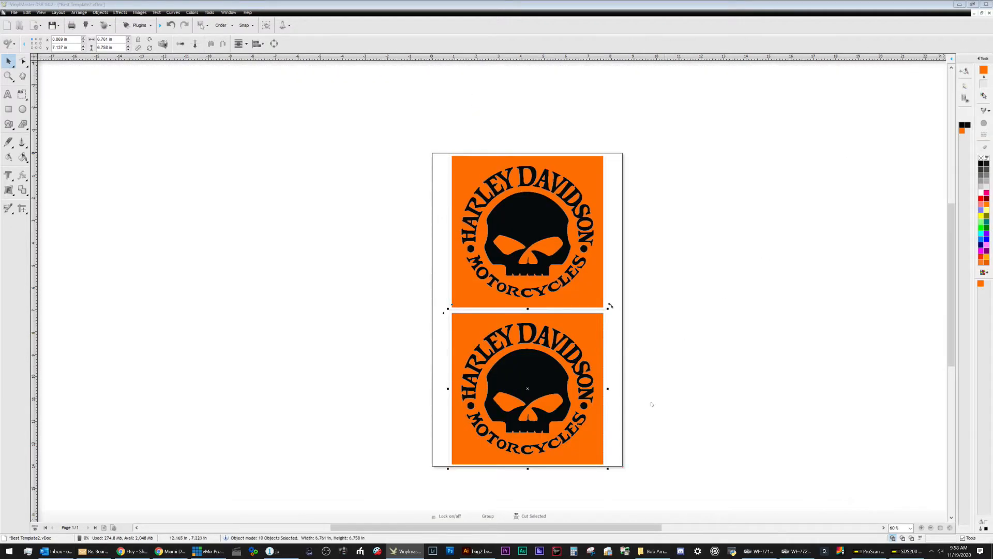
{"action": "left_click_drag", "start_coordinate": [573, 527], "coordinate": [588, 528]}
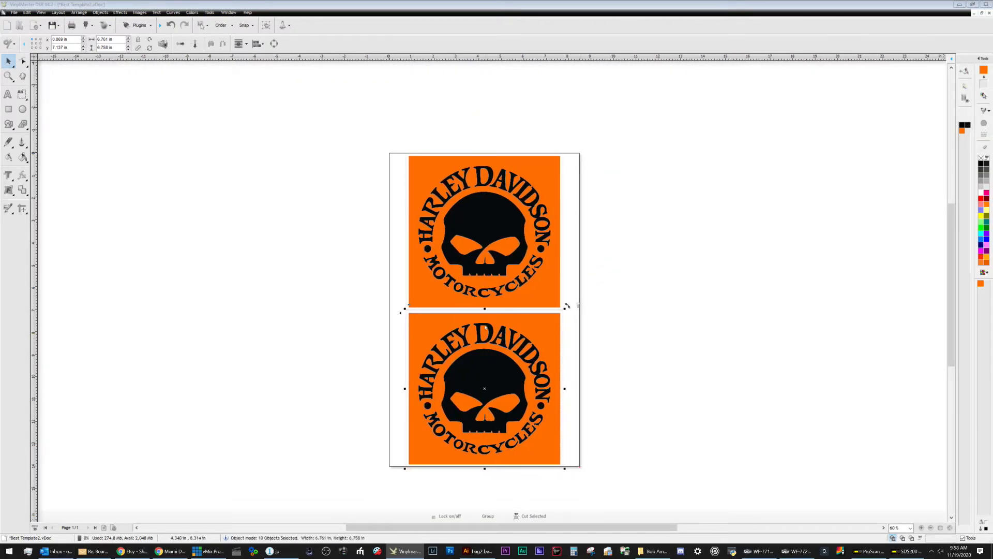
{"action": "scroll", "coordinate": [486, 327], "scroll_direction": "up", "scroll_amount": 1}
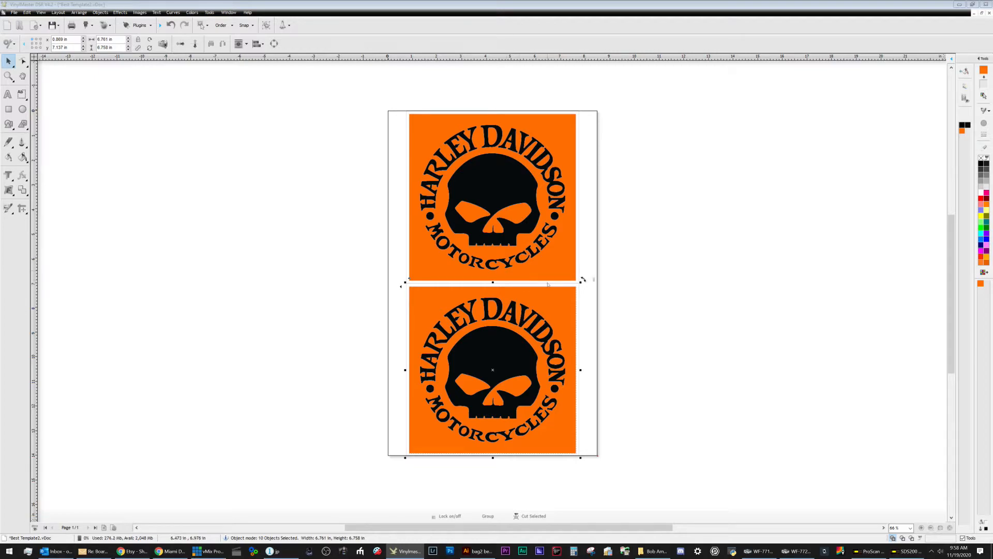
{"action": "left_click", "coordinate": [988, 264]}
{"action": "left_click", "coordinate": [988, 264]}
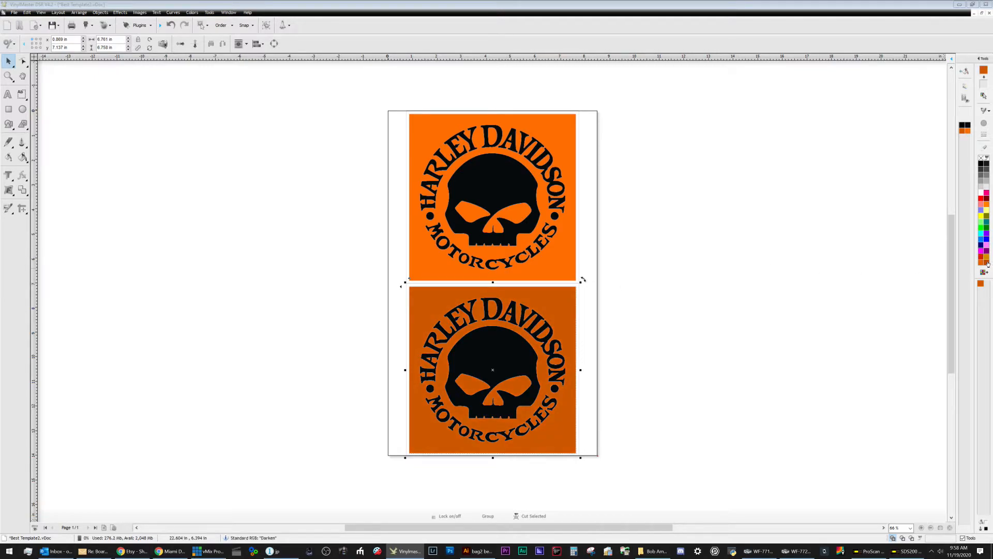
{"action": "left_click", "coordinate": [982, 265]}
{"action": "left_click", "coordinate": [710, 311]}
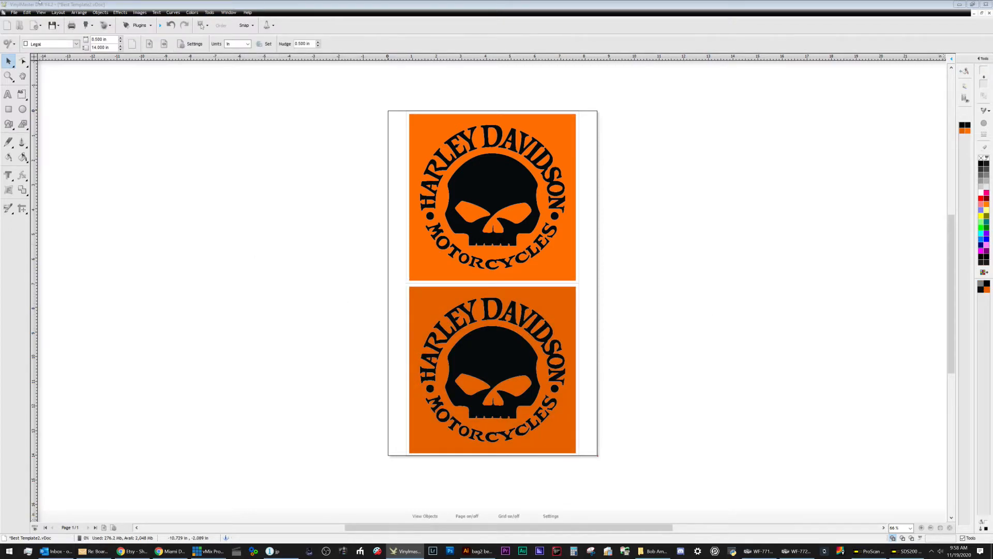
- Save the document under the new name "orange skull" in the customer's folder inside Bags
{"action": "left_click", "coordinate": [58, 27]}
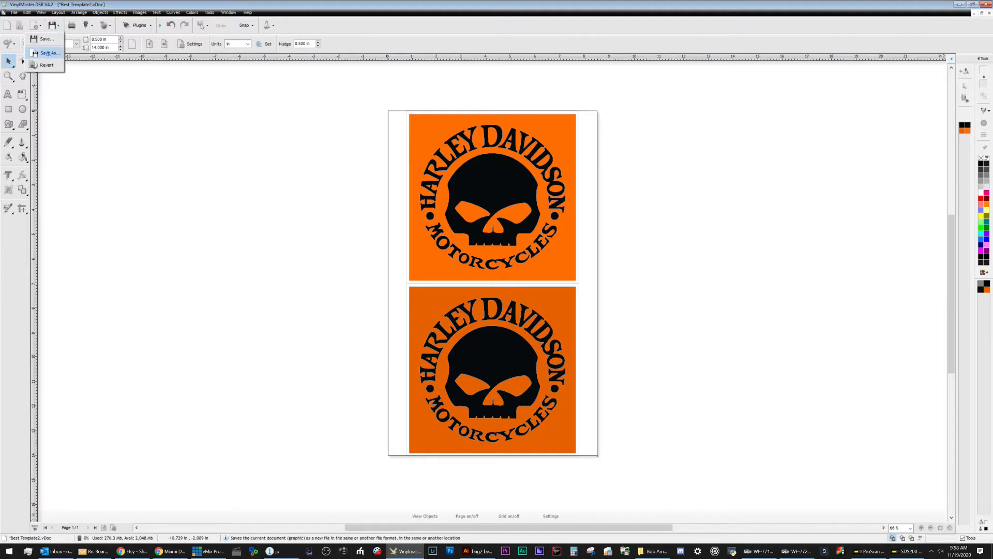
{"action": "left_click", "coordinate": [50, 53]}
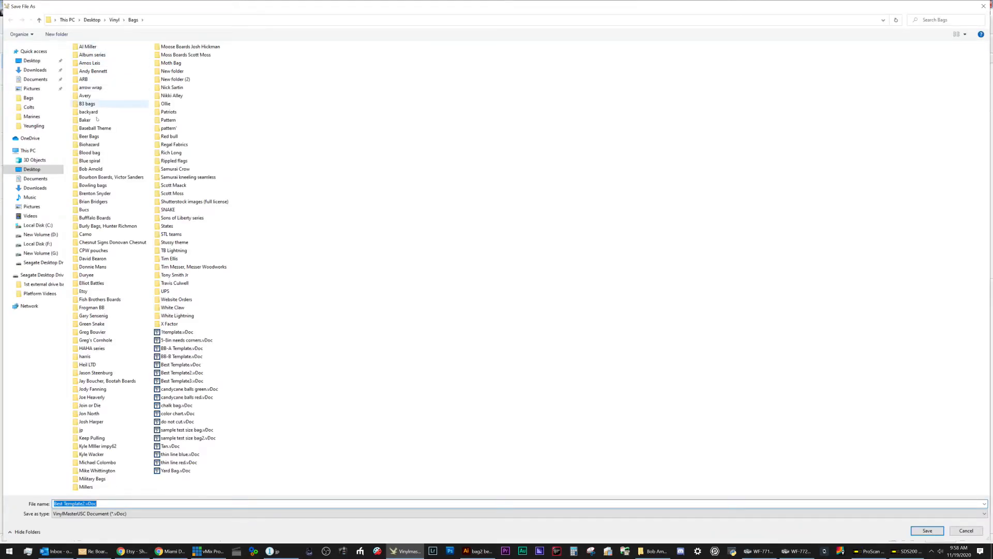
{"action": "double_click", "coordinate": [85, 169]}
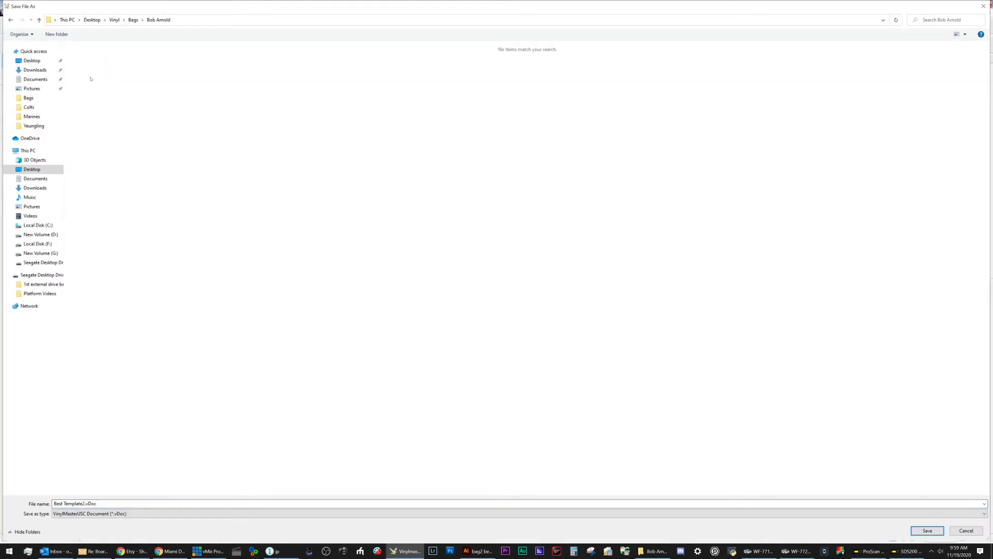
{"action": "left_click", "coordinate": [123, 503]}
{"action": "type", "text": "orange"}
{"action": "key", "text": "Return"}
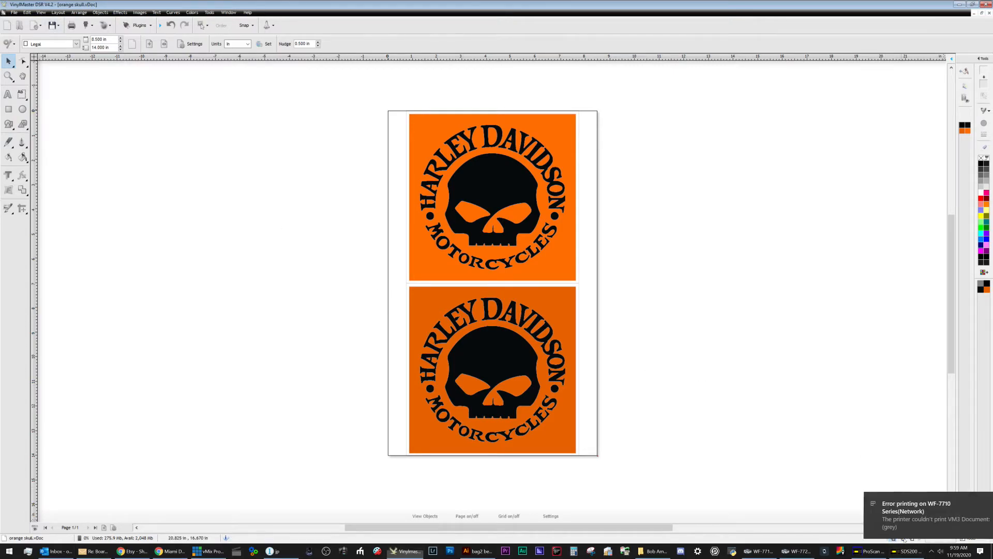
{"action": "left_click", "coordinate": [920, 516]}
{"action": "left_click", "coordinate": [330, 32]}
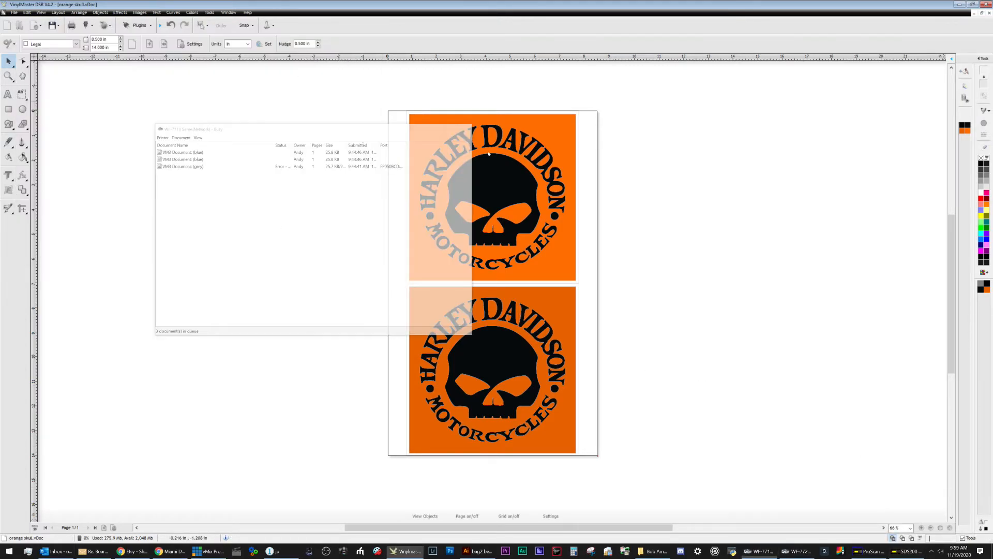
- Color both rounded template outlines green and bring them in front of the artwork, using wireframe view to select them
{"action": "left_click", "coordinate": [903, 537]}
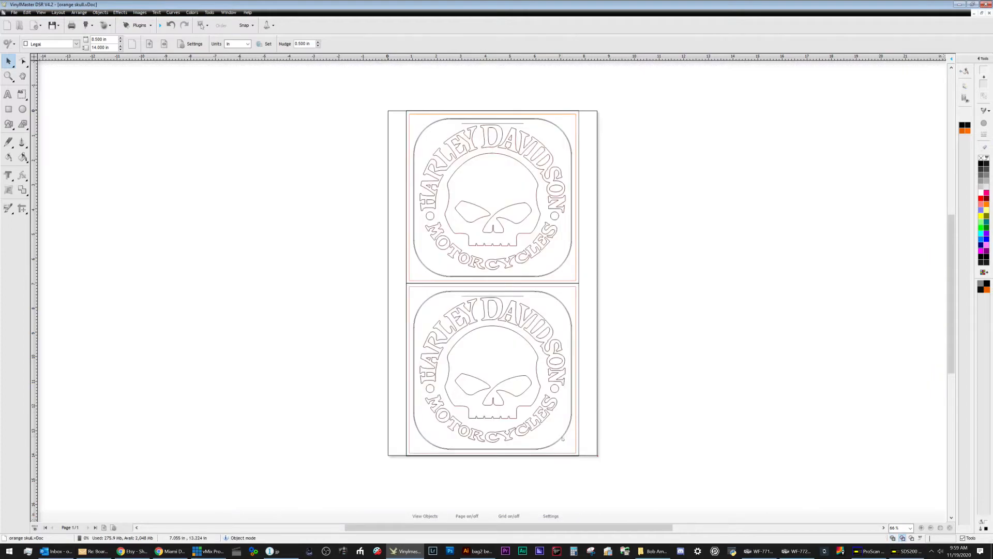
{"action": "left_click", "coordinate": [563, 439]}
{"action": "left_click", "coordinate": [553, 272], "text": "shift"}
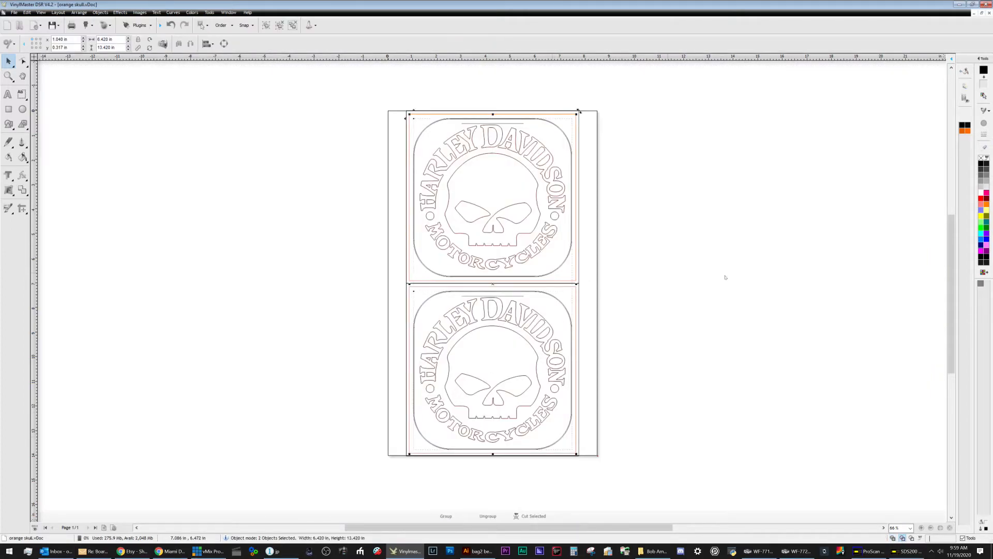
{"action": "left_click", "coordinate": [981, 228]}
{"action": "left_click", "coordinate": [222, 25]}
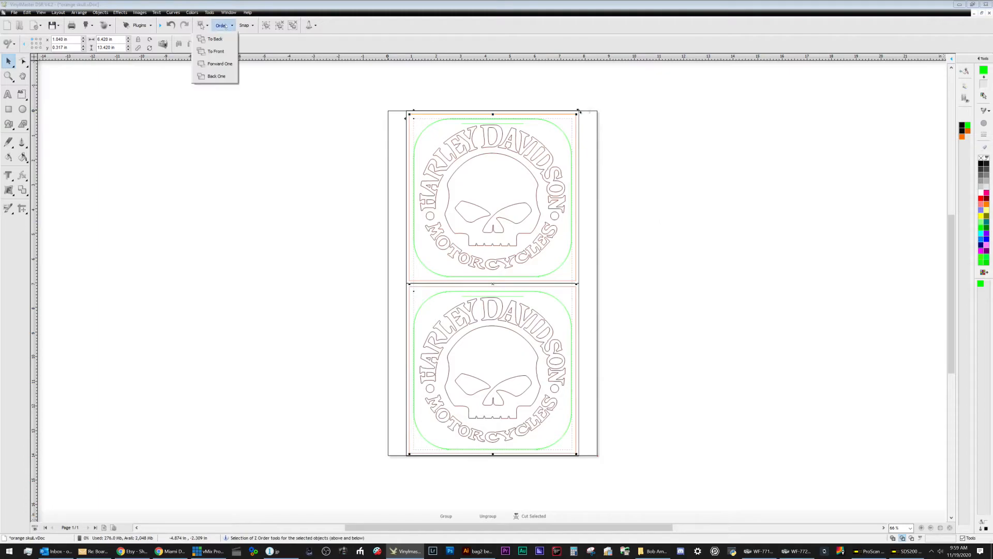
{"action": "left_click", "coordinate": [215, 51]}
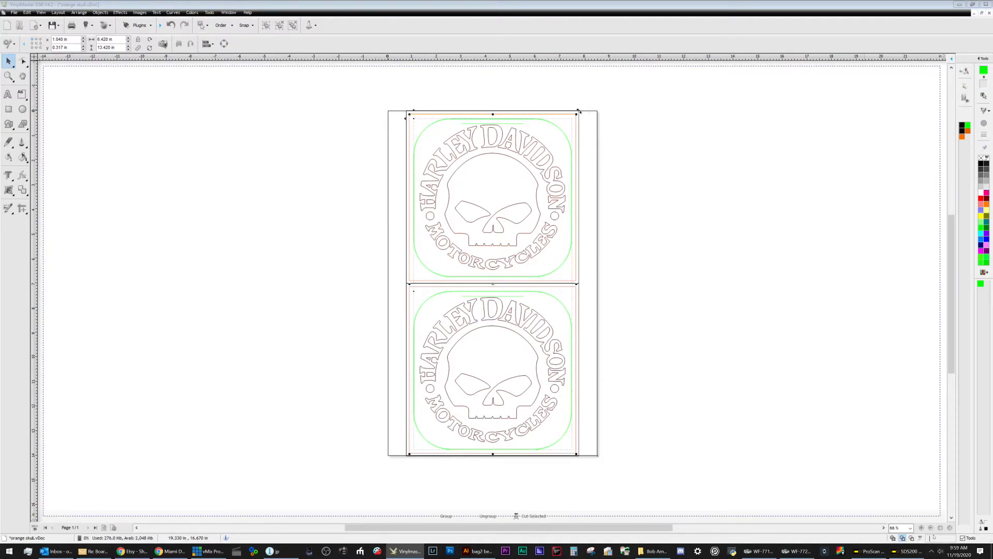
{"action": "left_click", "coordinate": [767, 441]}
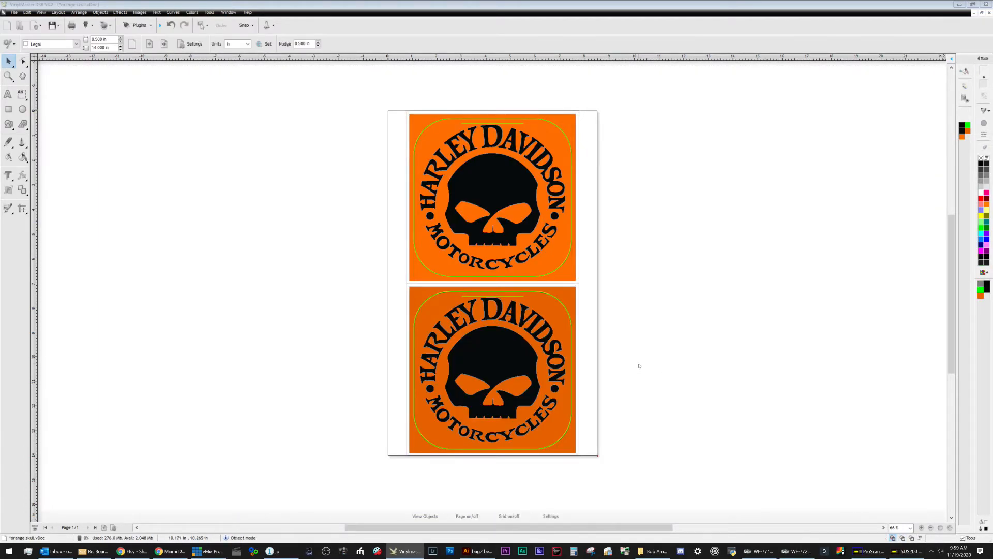
- Start exporting the artwork as a PNG named "orange skull" into the customer's folder inside Bags
{"action": "left_click", "coordinate": [14, 12]}
{"action": "mouse_move", "coordinate": [32, 104]}
{"action": "left_click", "coordinate": [103, 107]}
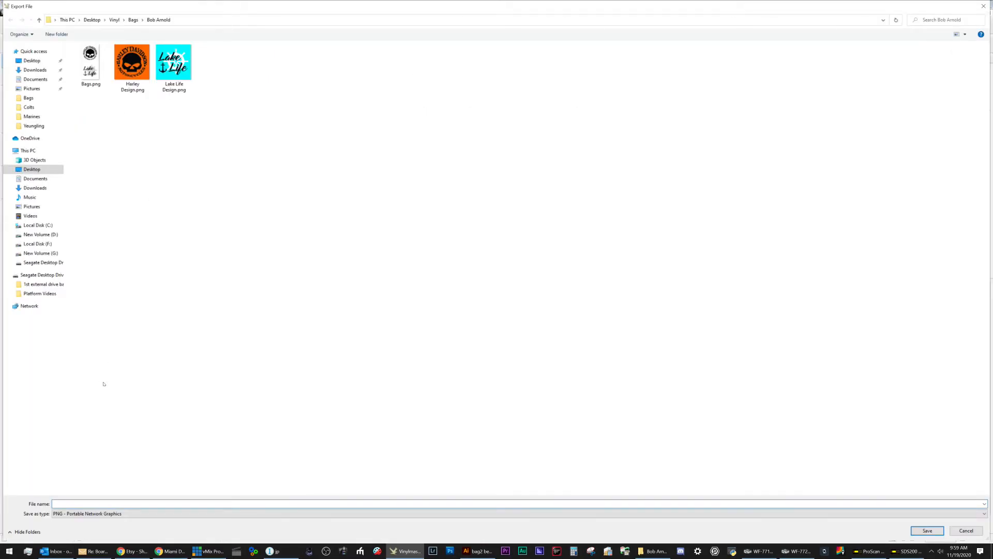
{"action": "type", "text": "orange skull"}
{"action": "key", "text": "Return"}
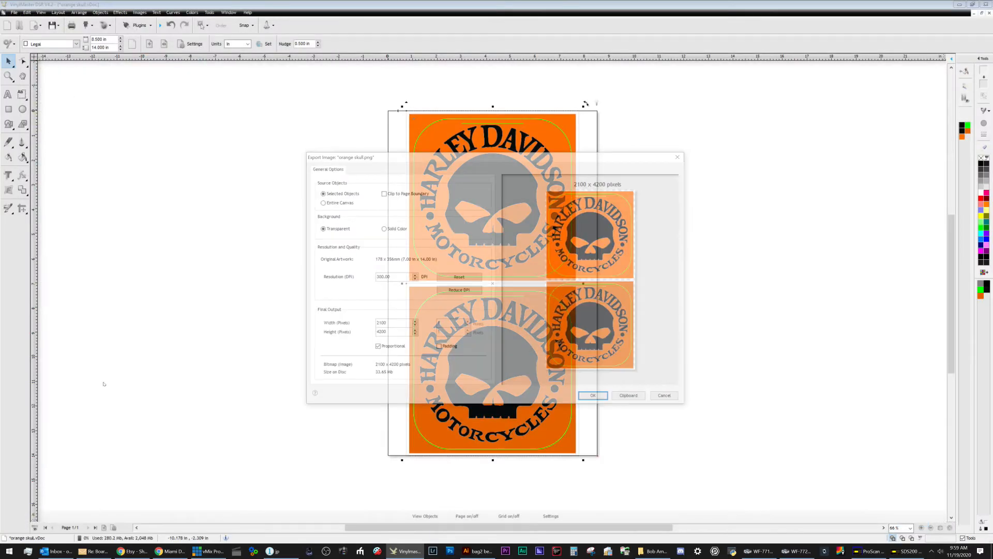
- Export the PNG with the entire canvas clipped to the page boundary, a solid white background and reduced DPI
{"action": "left_click", "coordinate": [403, 193]}
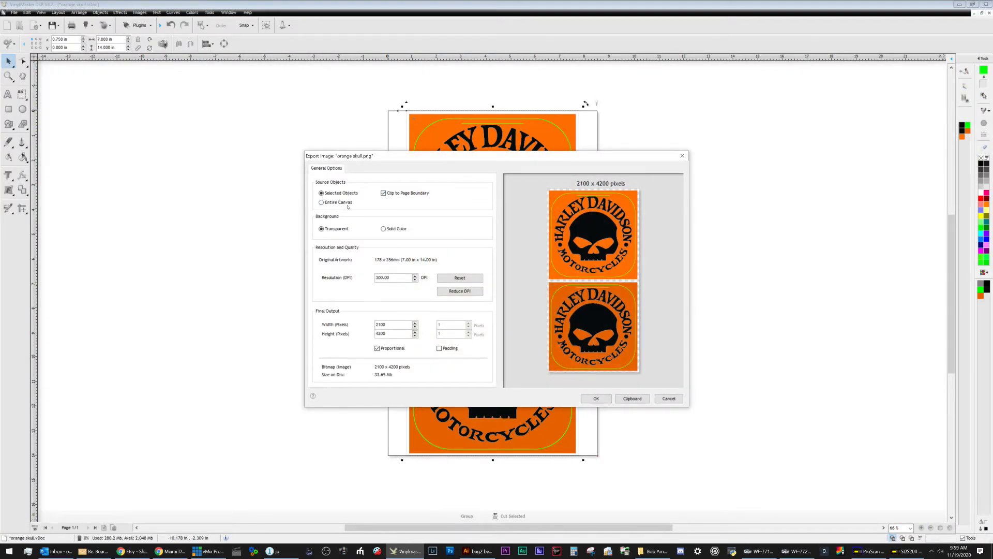
{"action": "left_click", "coordinate": [393, 228]}
{"action": "left_click", "coordinate": [461, 293]}
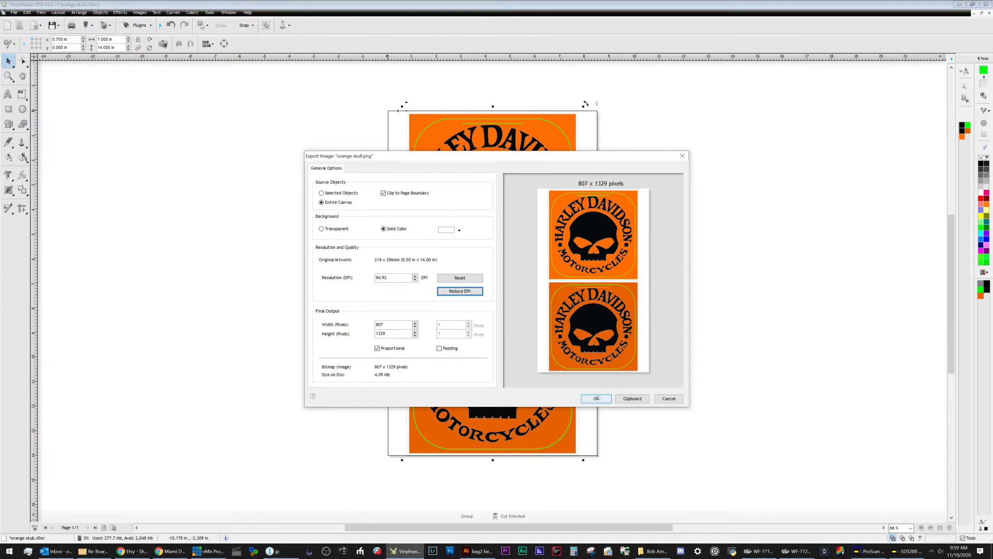
{"action": "left_click", "coordinate": [597, 398]}
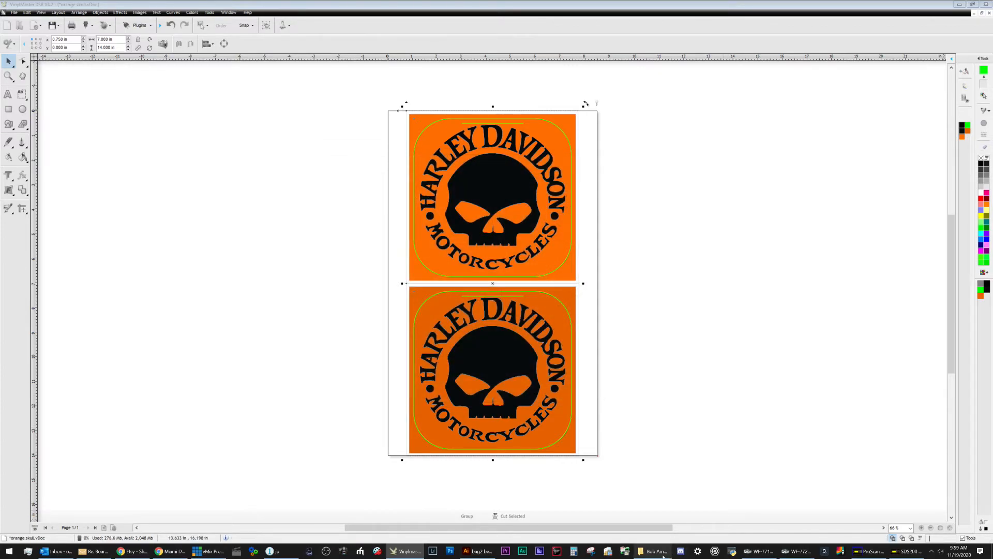
- Open the exported orange skull.png from the customer's folder to check it, and return to the document
{"action": "left_click", "coordinate": [663, 555]}
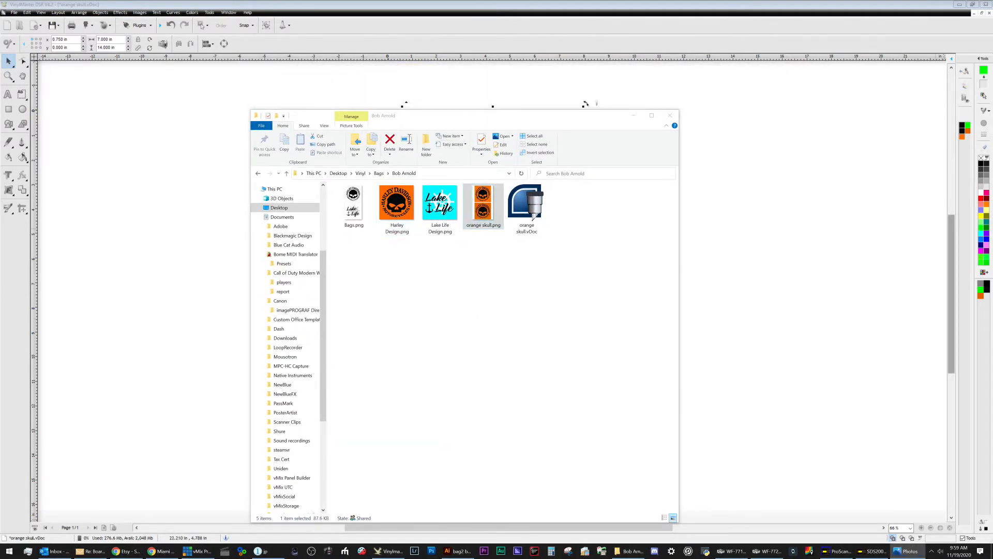
{"action": "left_click_drag", "start_coordinate": [992, 99], "coordinate": [336, 102]}
{"action": "double_click", "coordinate": [337, 101]}
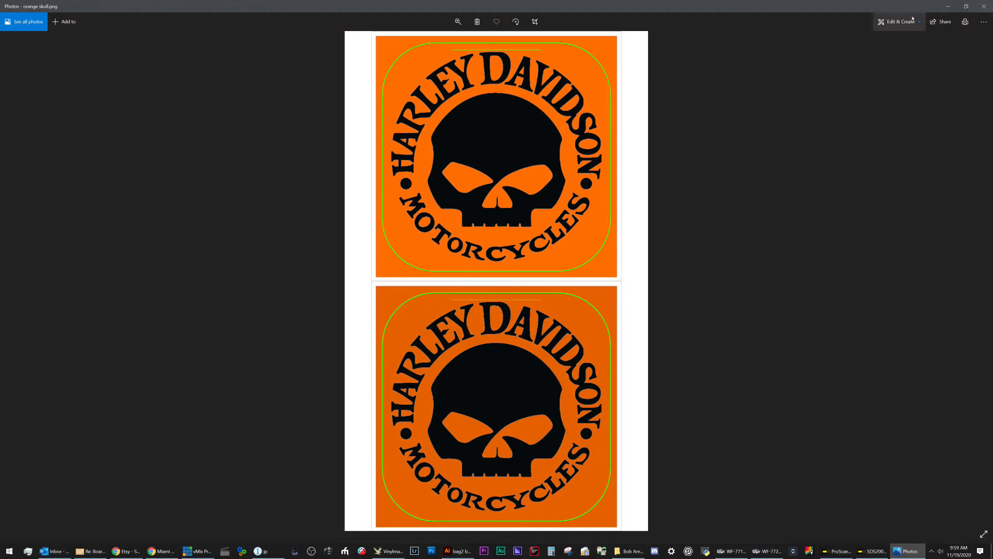
{"action": "left_click", "coordinate": [984, 7]}
{"action": "left_click", "coordinate": [782, 199]}
{"action": "left_click", "coordinate": [673, 161]}
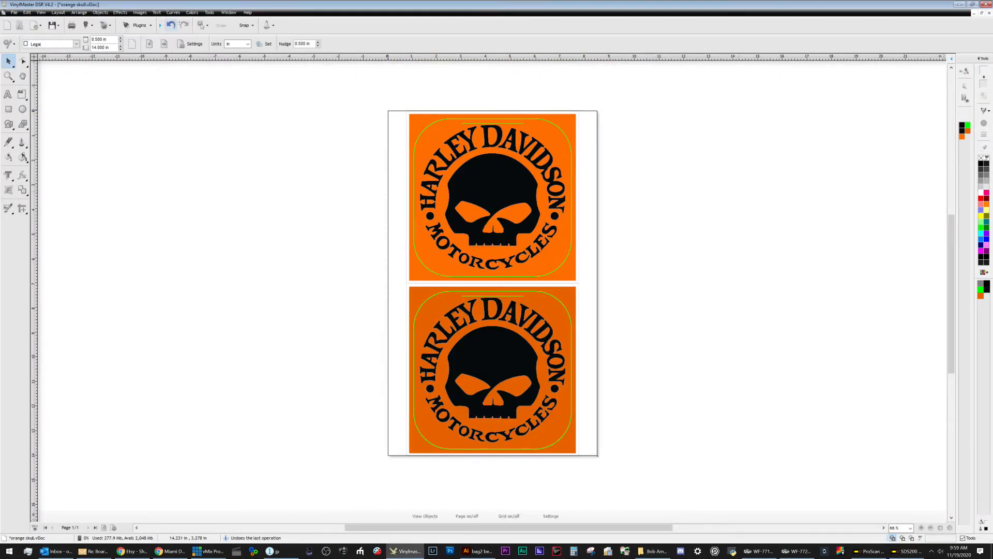
- Save the orange skull document and copy its complete contents into a new document
{"action": "left_click", "coordinate": [53, 26]}
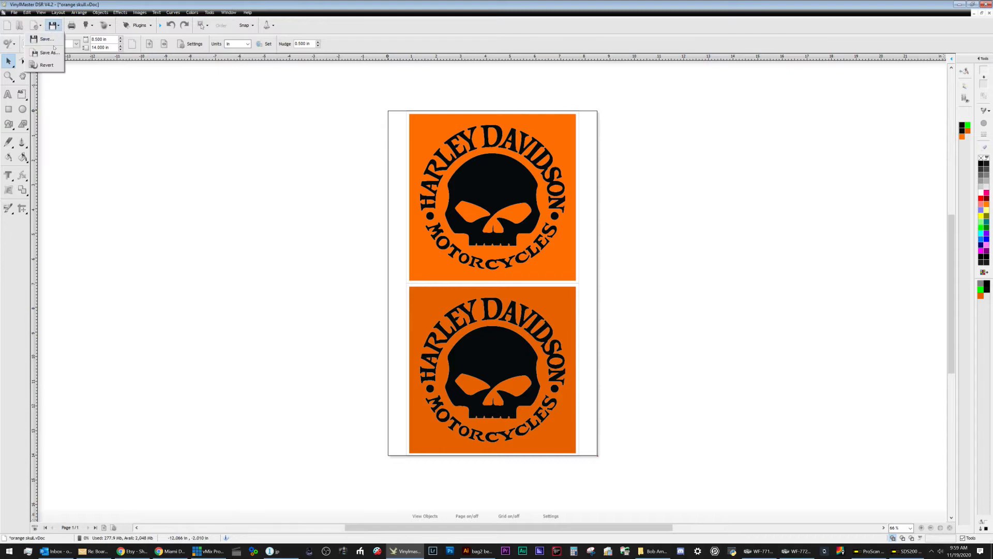
{"action": "left_click", "coordinate": [41, 39]}
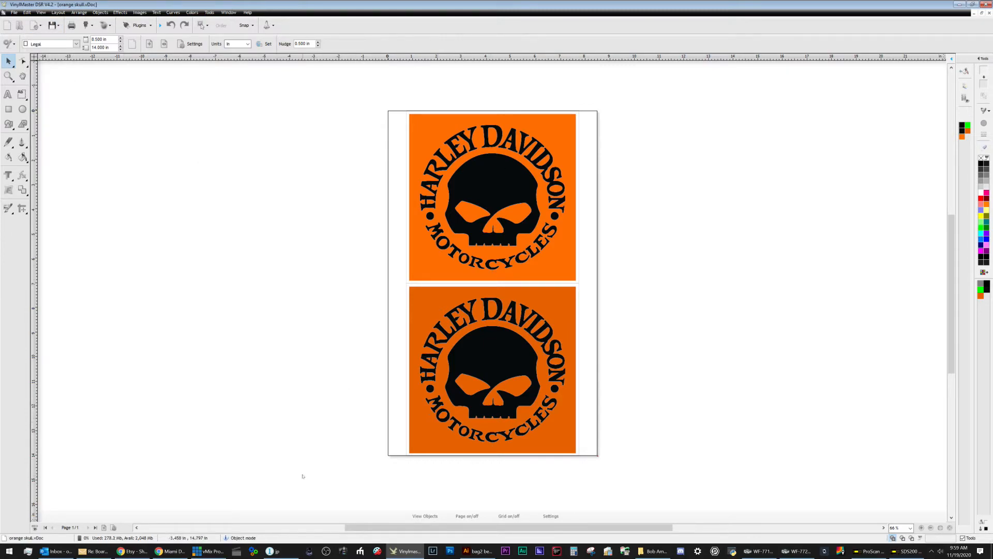
{"action": "key", "text": "ctrl+a"}
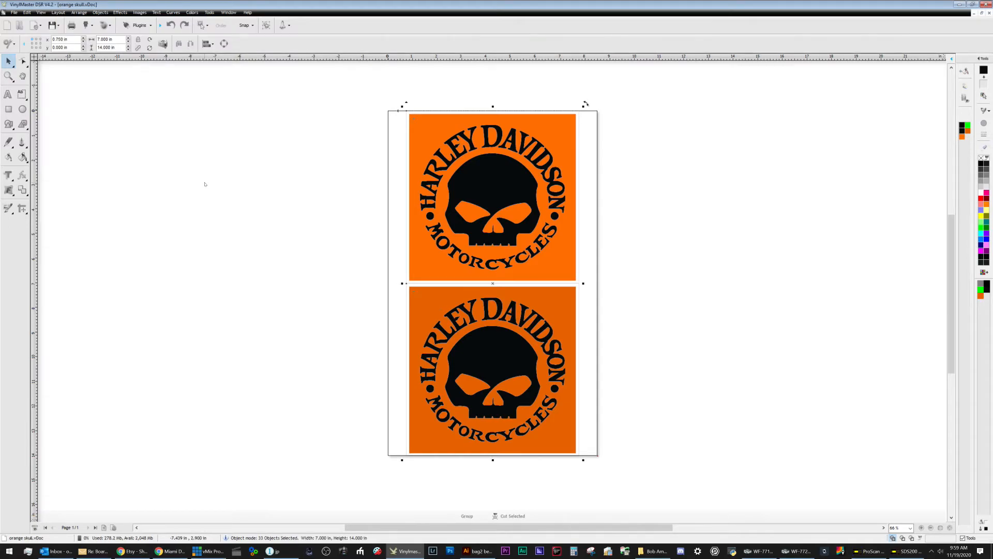
{"action": "key", "text": "ctrl+n"}
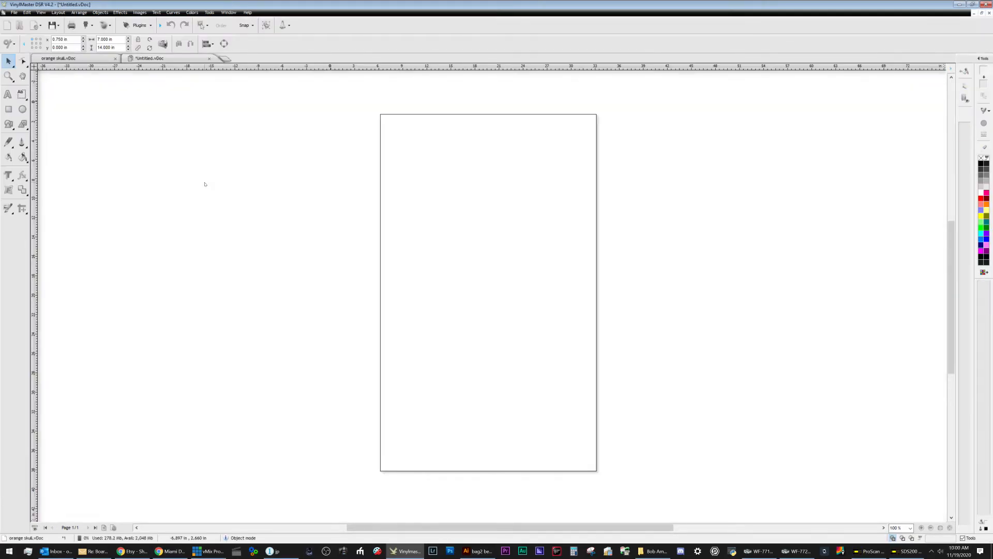
{"action": "key", "text": "ctrl+v"}
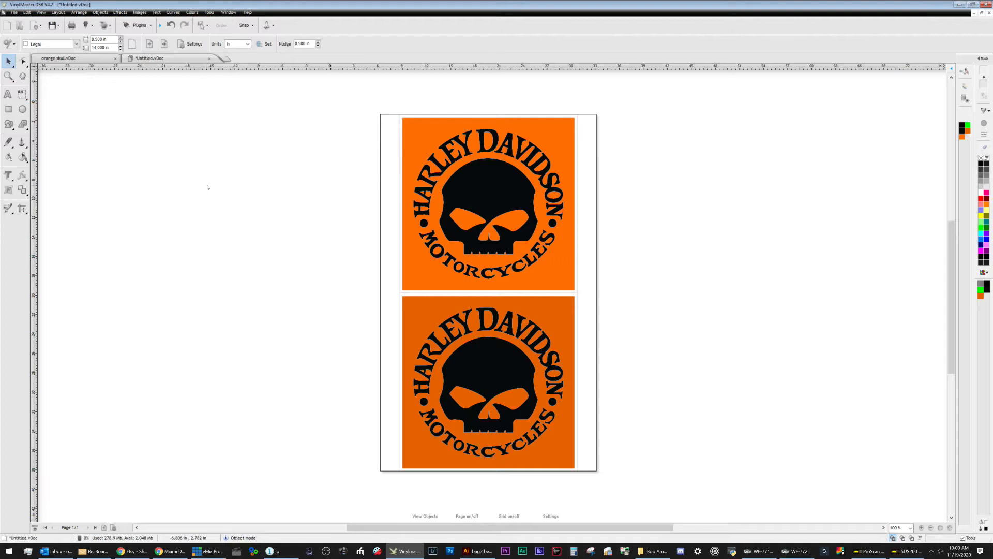
- Delete both orange Harley Davidson designs from the new document, keeping only the template outlines
{"action": "left_click", "coordinate": [494, 228]}
{"action": "key", "text": "Delete"}
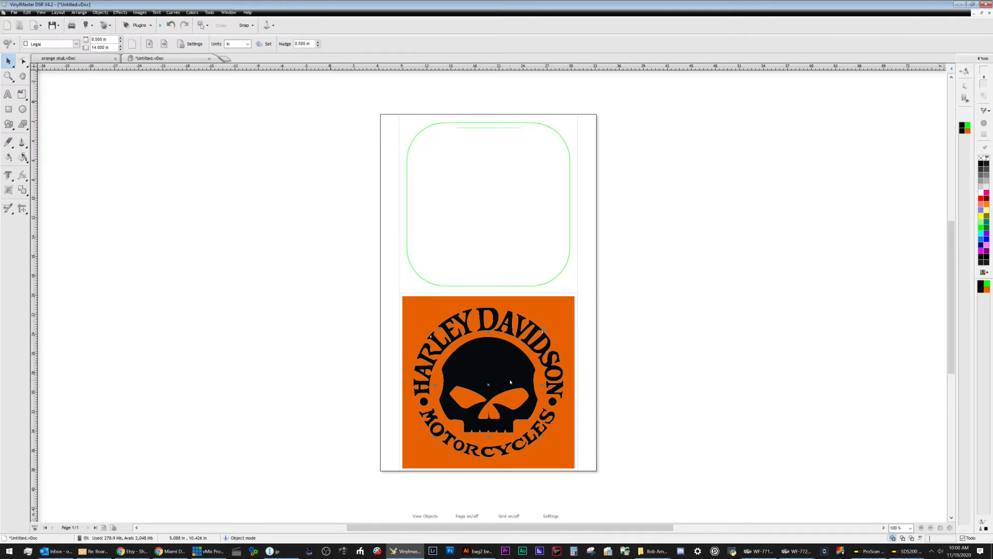
{"action": "left_click", "coordinate": [571, 457]}
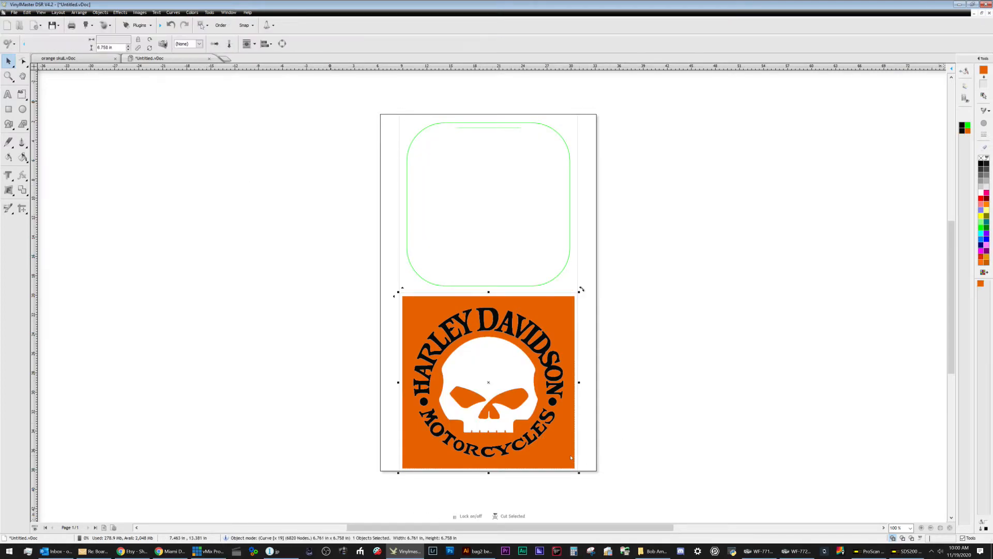
{"action": "key", "text": "Delete"}
{"action": "left_click_drag", "start_coordinate": [564, 486], "coordinate": [400, 305]}
{"action": "key", "text": "Delete"}
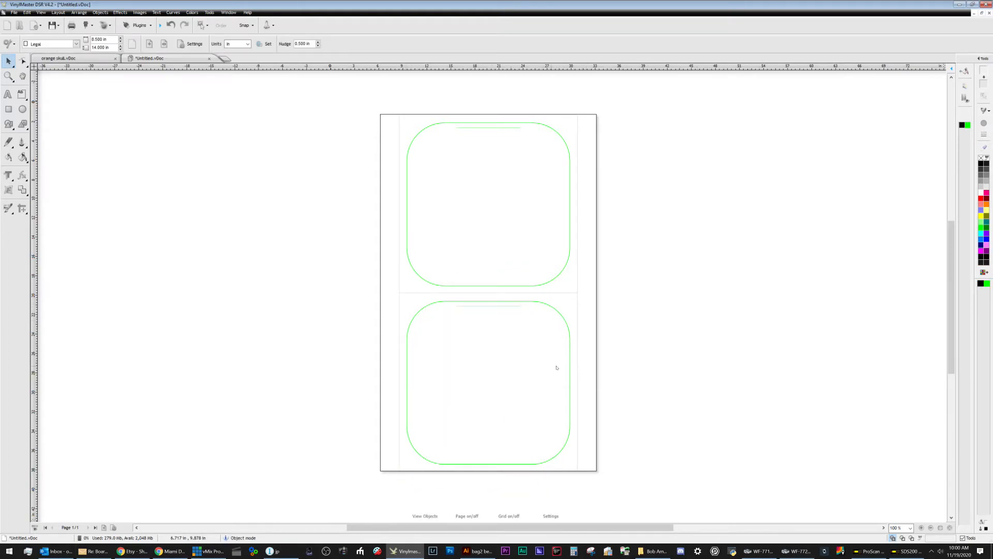
- Place Lake Life Design.png from the customer's folder beside the page at about 8.95 in square
{"action": "left_click", "coordinate": [655, 551]}
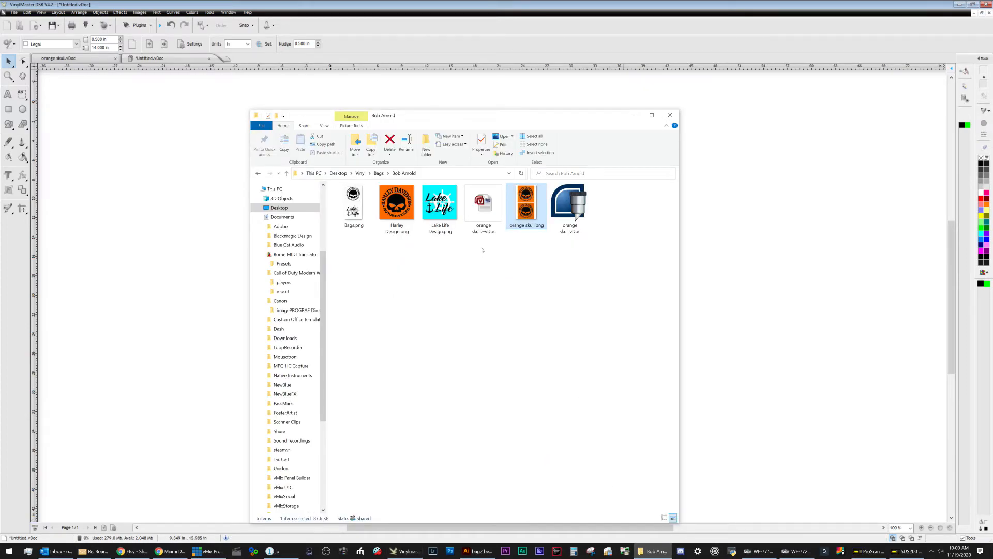
{"action": "left_click_drag", "start_coordinate": [440, 204], "coordinate": [155, 212]}
{"action": "left_click_drag", "start_coordinate": [123, 126], "coordinate": [349, 392]}
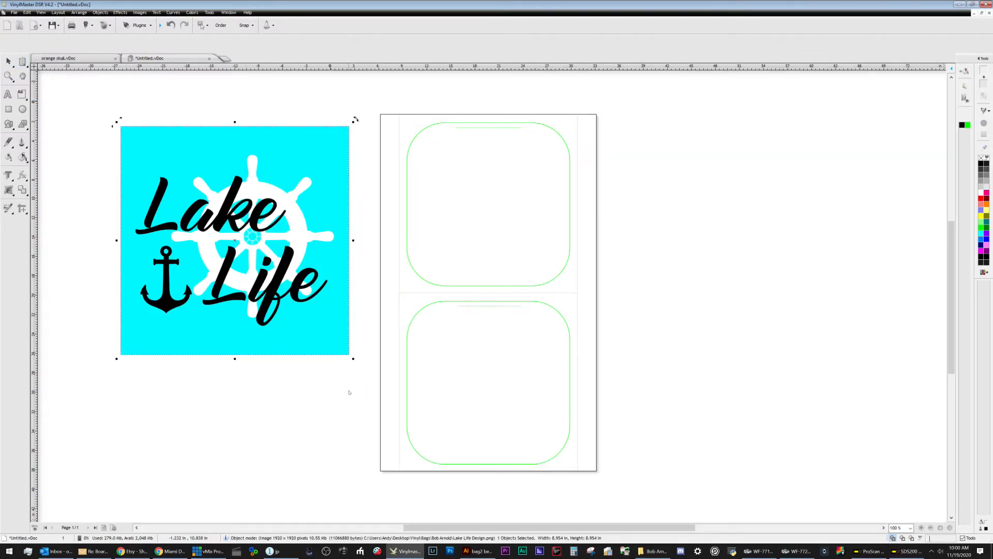
- Resize the Lake Life image to 7 x 7 in and fit it over the upper template square, checking it in wireframe view
{"action": "scroll", "coordinate": [302, 251], "scroll_direction": "up", "scroll_amount": 8}
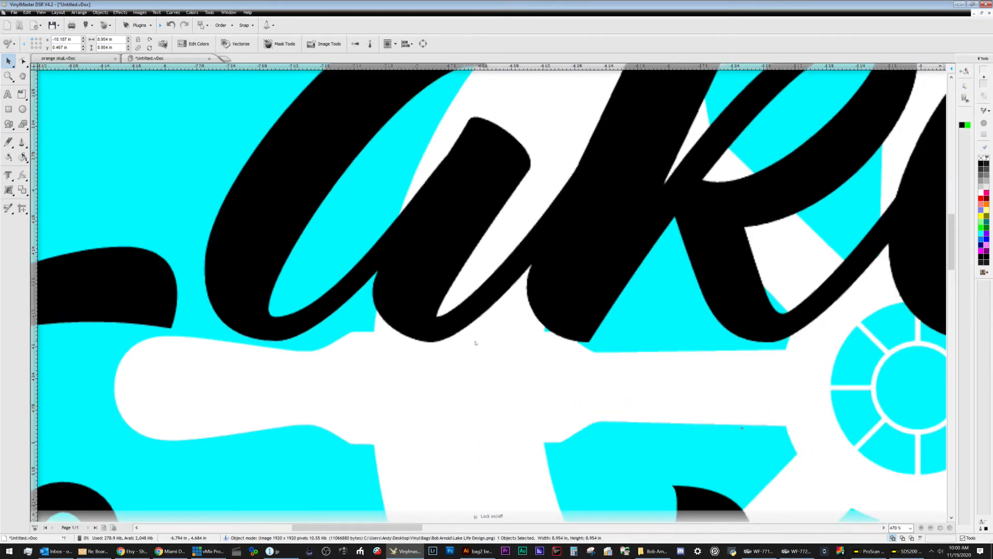
{"action": "scroll", "coordinate": [472, 344], "scroll_direction": "down", "scroll_amount": 9}
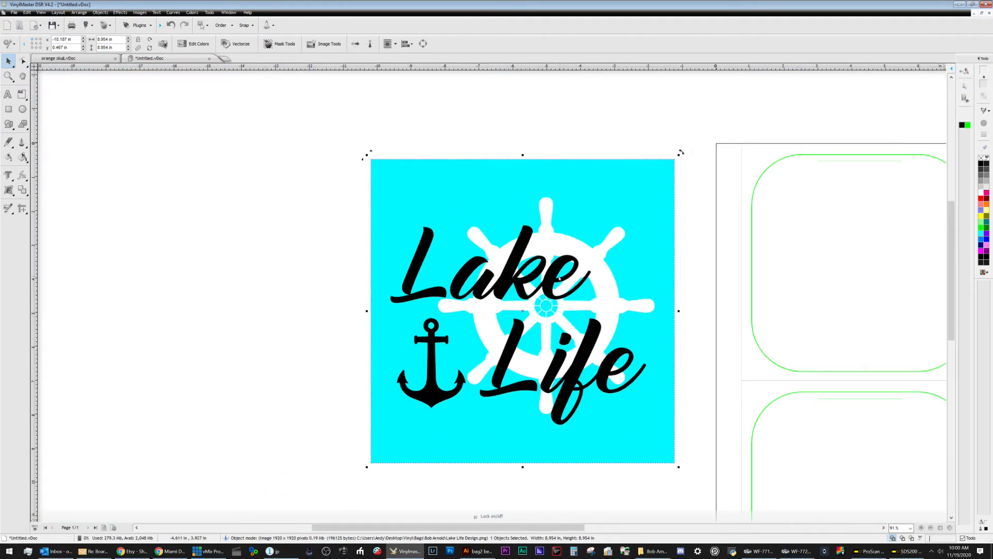
{"action": "scroll", "coordinate": [304, 218], "scroll_direction": "down", "scroll_amount": 2}
{"action": "left_click_drag", "start_coordinate": [537, 528], "coordinate": [613, 530]}
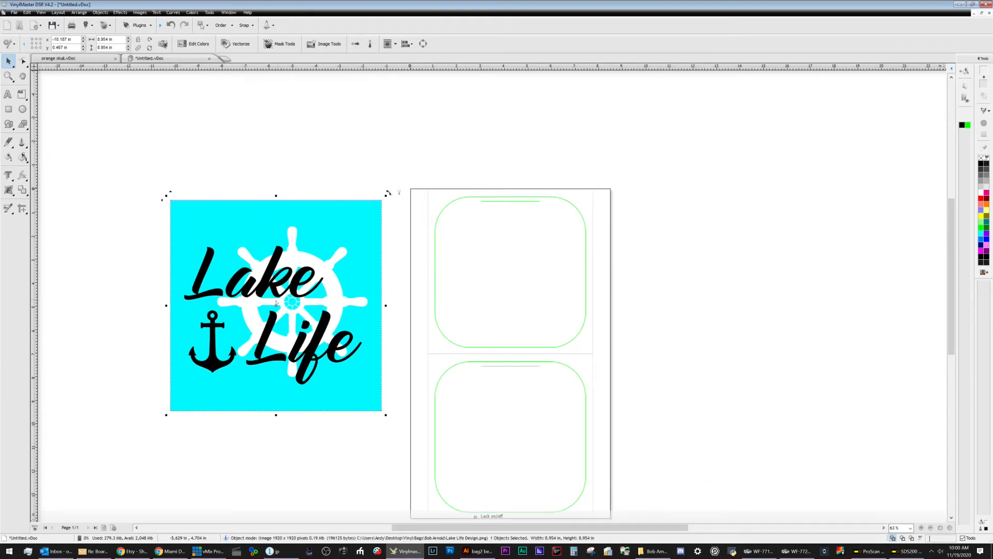
{"action": "left_click_drag", "start_coordinate": [276, 303], "coordinate": [502, 294]}
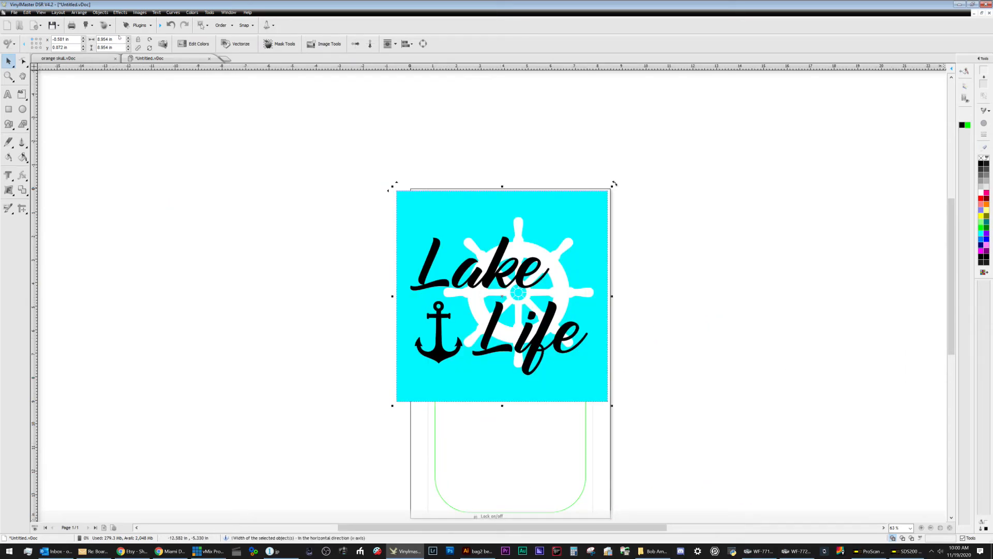
{"action": "left_click", "coordinate": [105, 47]}
{"action": "type", "text": "7"}
{"action": "key", "text": "Return"}
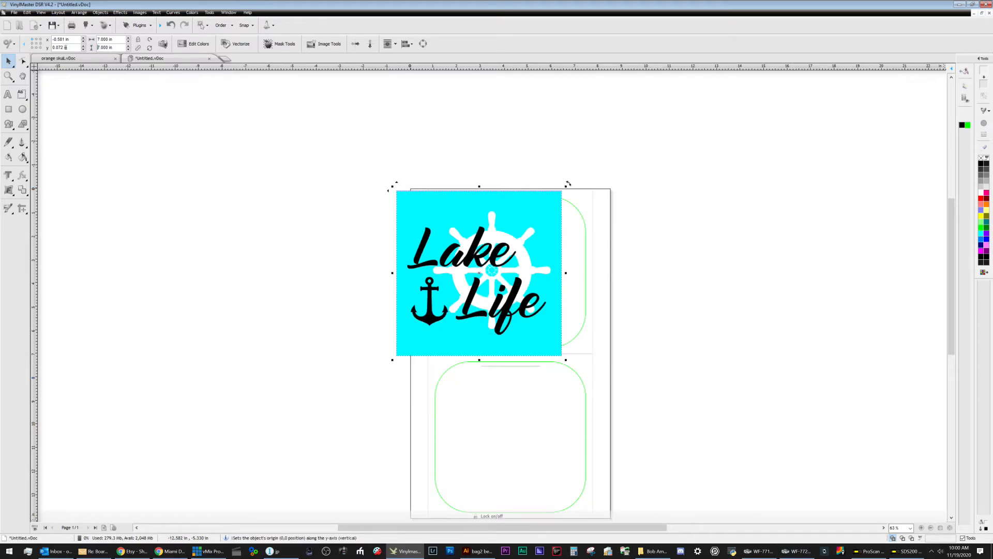
{"action": "left_click_drag", "start_coordinate": [479, 273], "coordinate": [510, 273]}
{"action": "scroll", "coordinate": [509, 272], "scroll_direction": "up", "scroll_amount": 2}
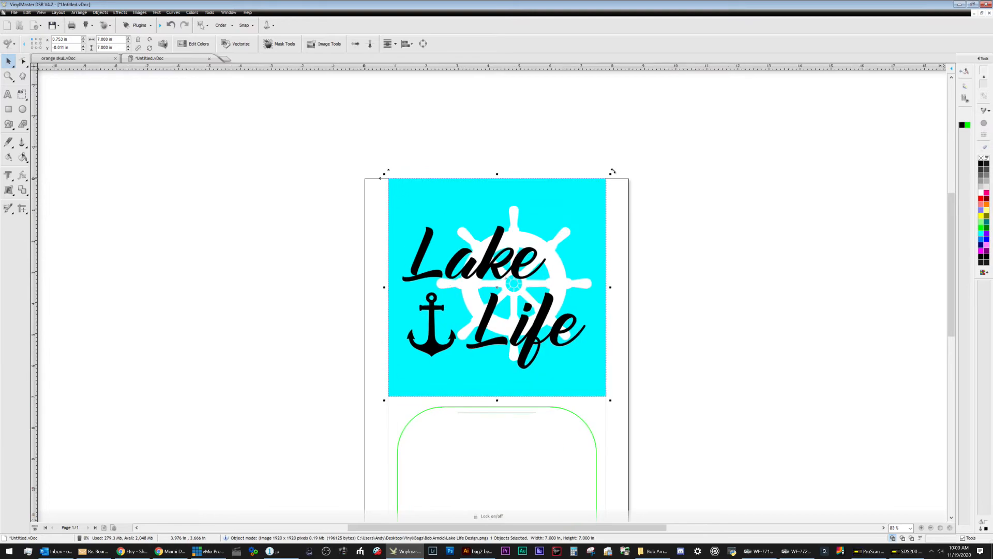
{"action": "left_click", "coordinate": [903, 538]}
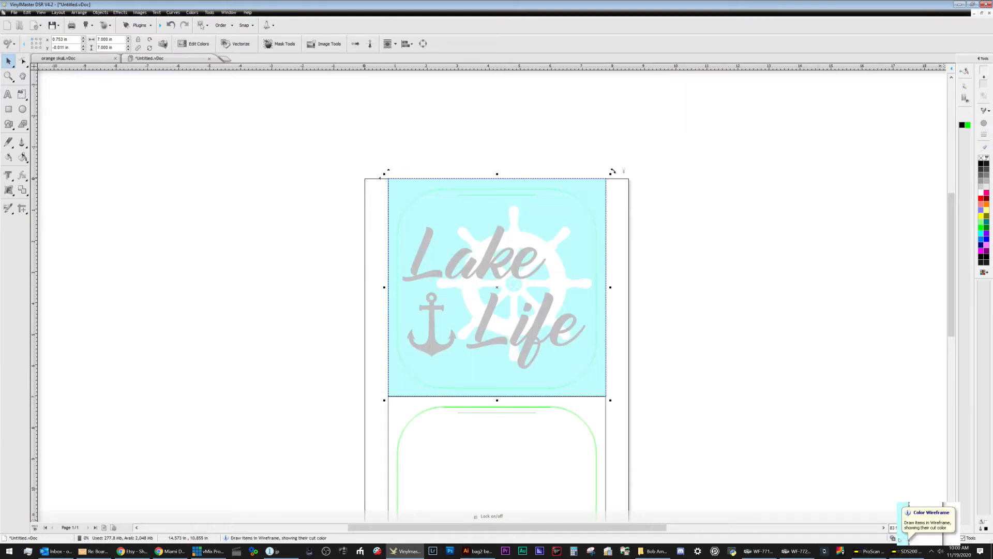
{"action": "left_click", "coordinate": [892, 539]}
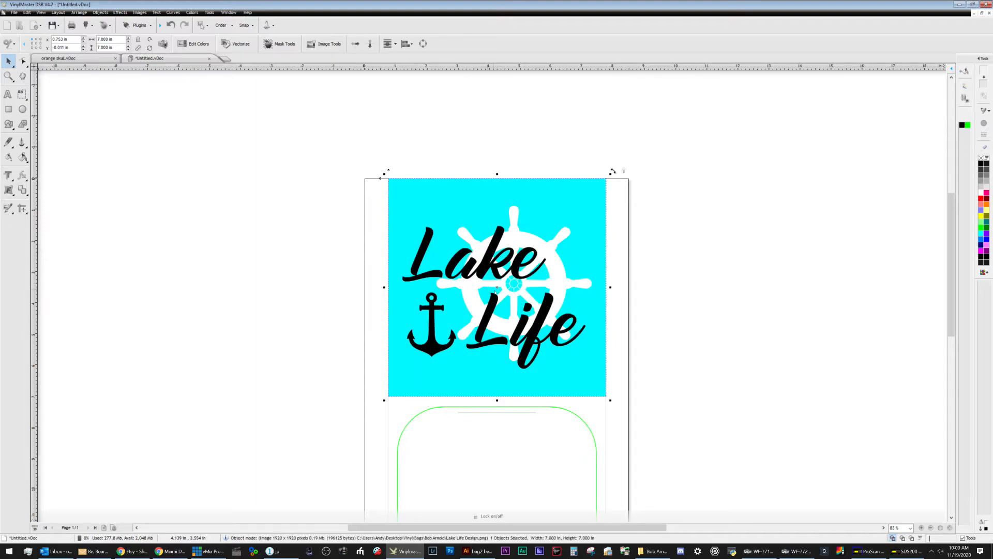
- Duplicate the Lake Life image, move the copy straight down over the lower template square and check the fit in wireframe view
{"action": "key", "text": "ctrl+d"}
{"action": "key", "text": "Down"}
{"action": "key", "text": "Down"}
{"action": "key", "text": "Down"}
{"action": "key", "text": "Down"}
{"action": "key", "text": "Down"}
{"action": "key", "text": "Down"}
{"action": "key", "text": "Down"}
{"action": "key", "text": "Down"}
{"action": "key", "text": "Down"}
{"action": "key", "text": "Down"}
{"action": "key", "text": "Down"}
{"action": "key", "text": "Down"}
{"action": "key", "text": "Down"}
{"action": "key", "text": "Down"}
{"action": "key", "text": "Down"}
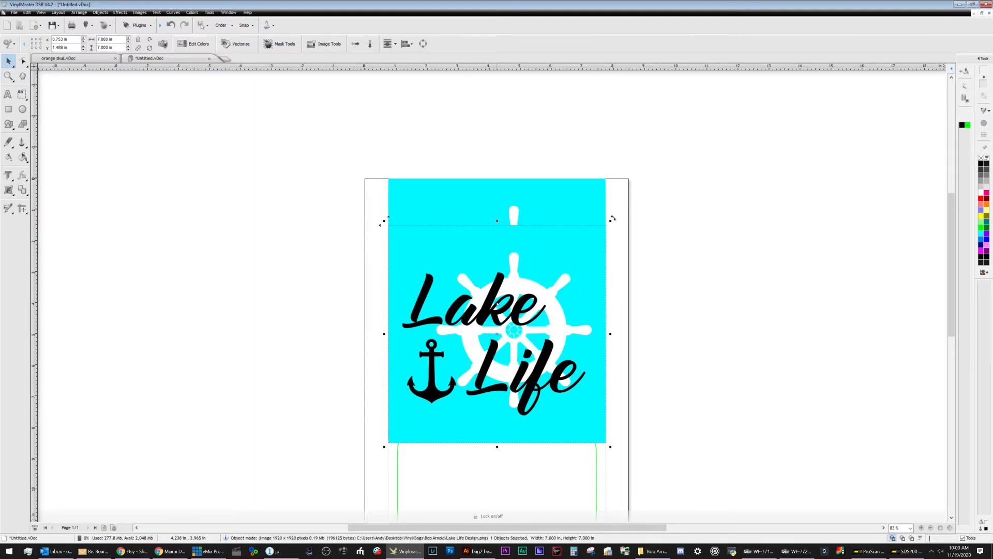
{"action": "key", "text": "Up"}
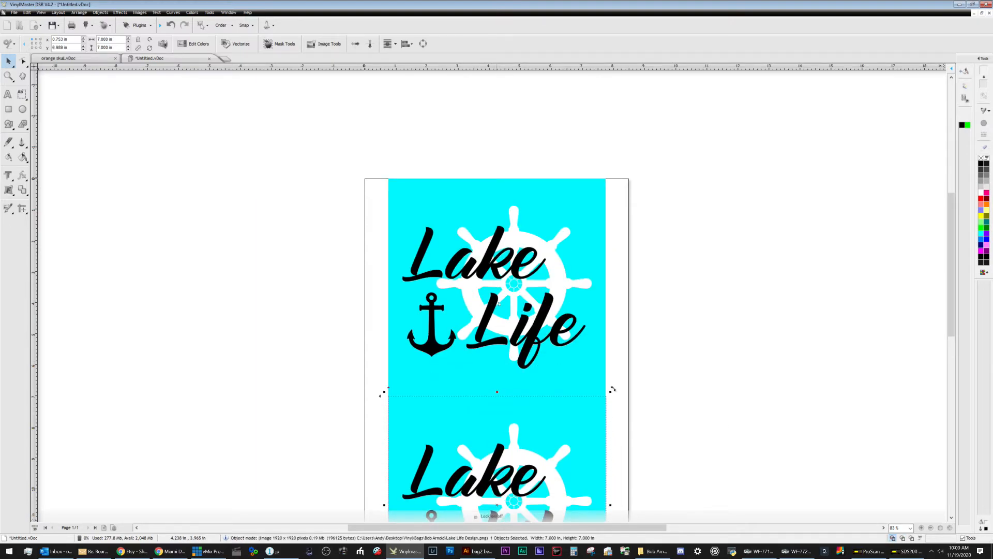
{"action": "left_click", "coordinate": [698, 312]}
{"action": "scroll", "coordinate": [942, 319], "scroll_direction": "down", "scroll_amount": 3}
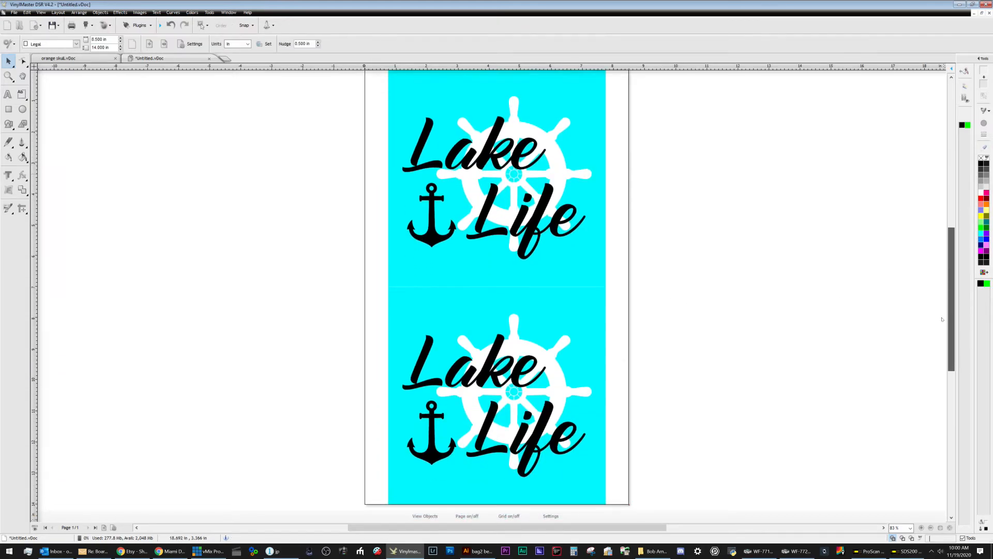
{"action": "scroll", "coordinate": [708, 271], "scroll_direction": "down", "scroll_amount": 1}
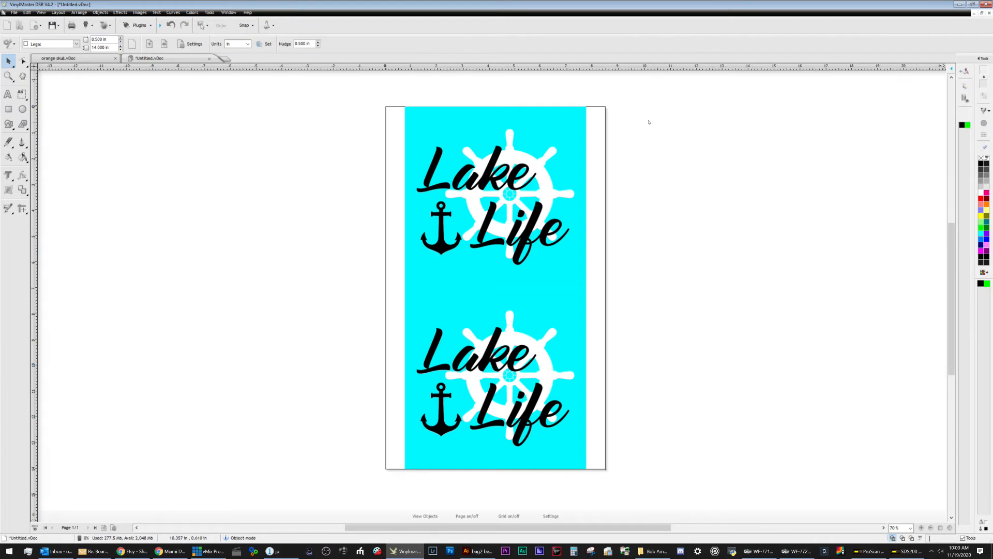
{"action": "mouse_move", "coordinate": [579, 74]}
{"action": "left_mouse_down"}
{"action": "mouse_move", "coordinate": [521, 223]}
{"action": "mouse_move", "coordinate": [550, 91]}
{"action": "mouse_move", "coordinate": [580, 67]}
{"action": "left_mouse_up"}
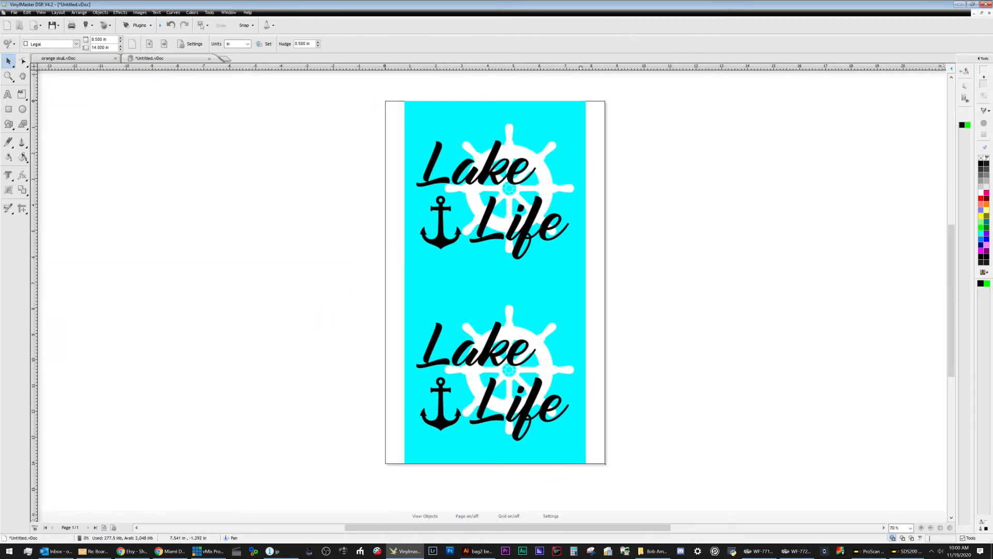
{"action": "left_click", "coordinate": [902, 538]}
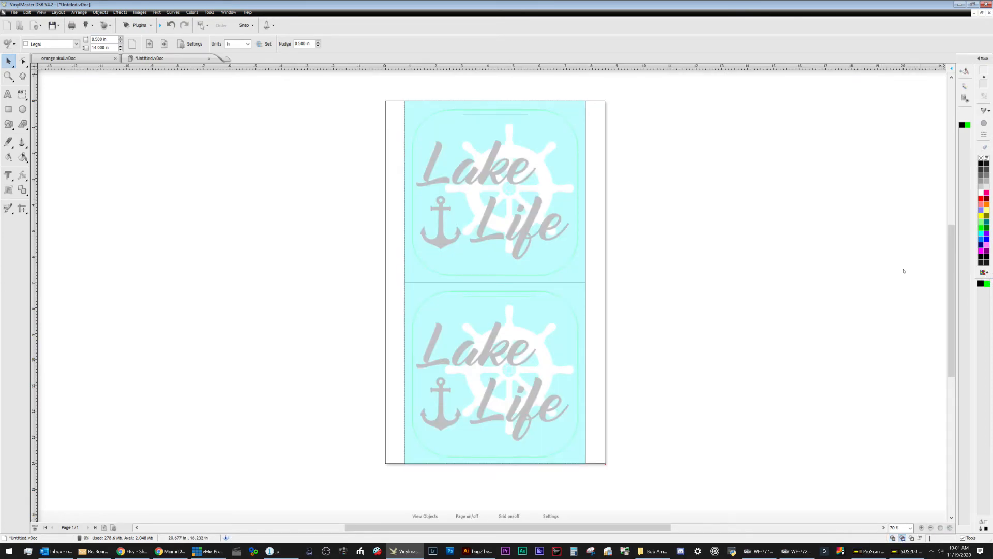
{"action": "left_click", "coordinate": [893, 538]}
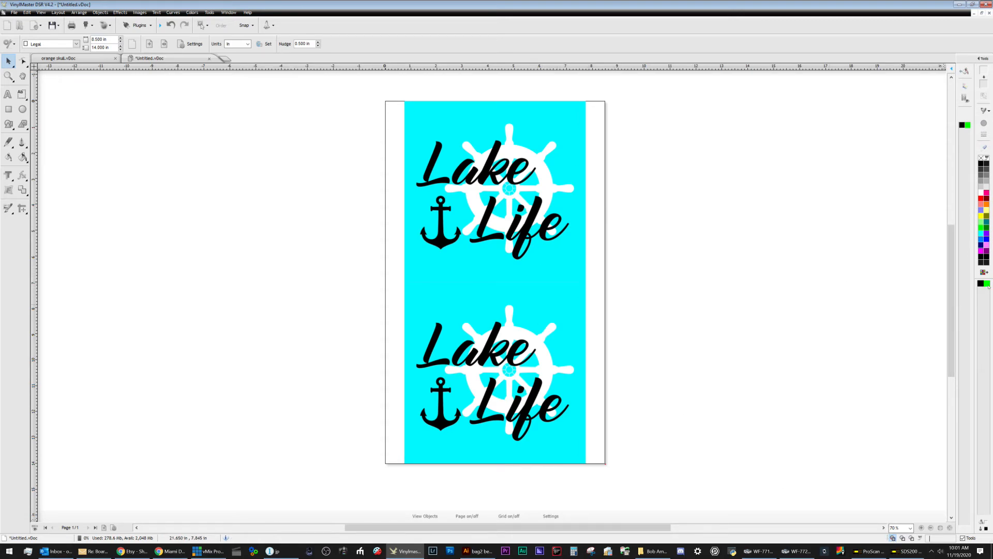
- Select both green rounded template outlines and bring them in front of the Lake Life images
{"action": "key", "text": "ctrl+a"}
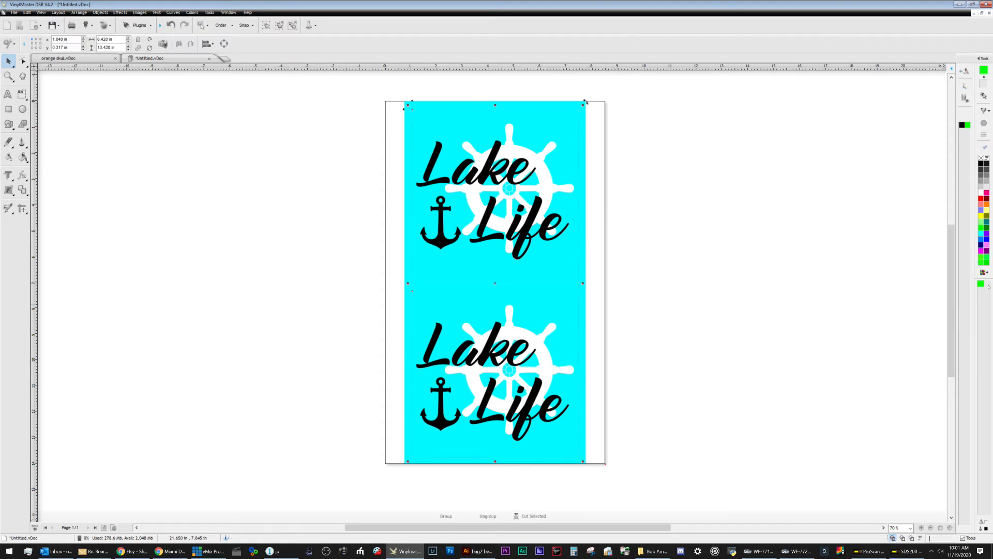
{"action": "left_click", "coordinate": [226, 26]}
{"action": "left_click", "coordinate": [220, 51]}
{"action": "left_click", "coordinate": [284, 221]}
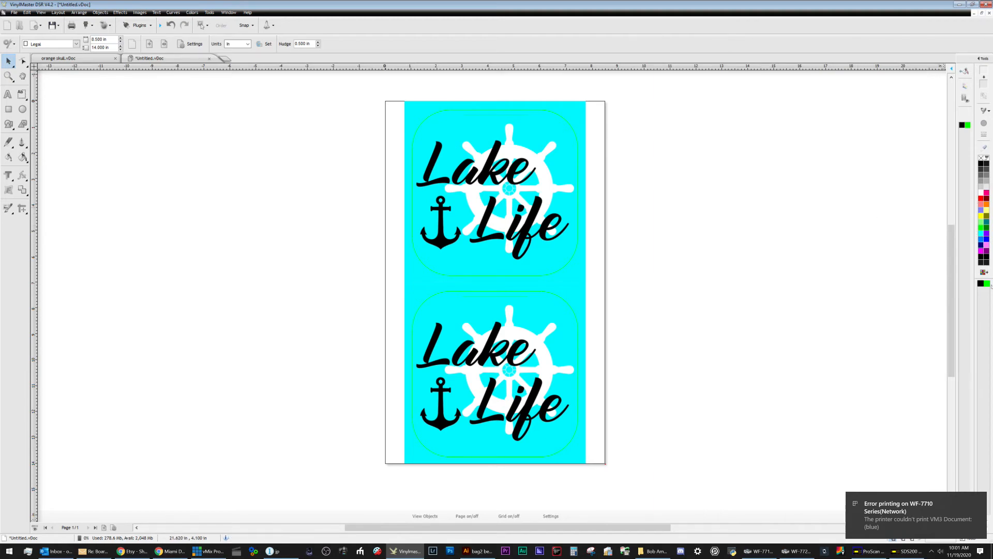
- Recolour both rounded template outlines over the Lake Life images white
{"action": "key", "text": "ctrl+a"}
{"action": "left_click", "coordinate": [981, 193]}
{"action": "left_click", "coordinate": [774, 237]}
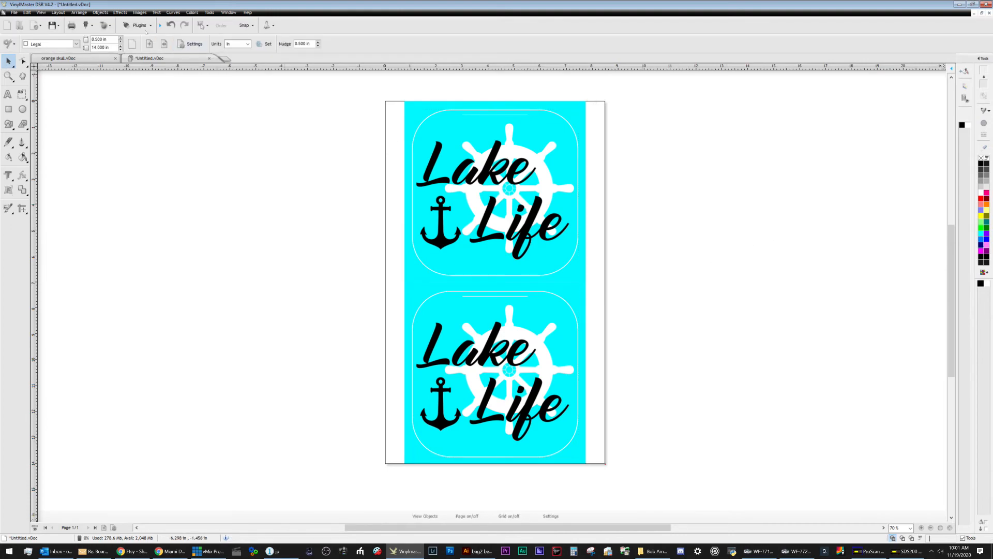
- Save the document as "lake life" in the customer's folder
{"action": "left_click", "coordinate": [58, 25]}
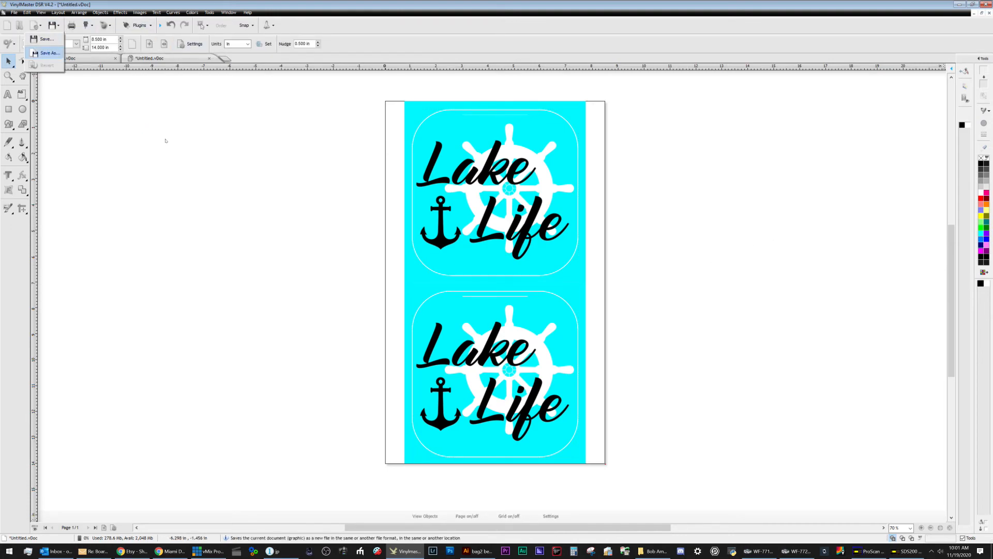
{"action": "key", "text": "Return"}
{"action": "type", "text": "lake life"}
{"action": "key", "text": "Return"}
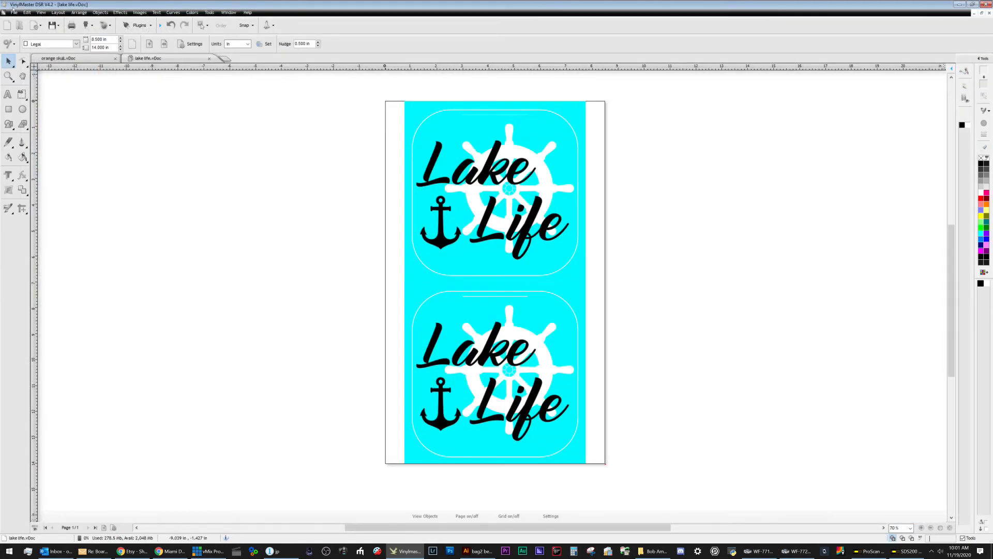
- Export the entire canvas as PNG "lake life", clipped to the page boundary, with a solid white background and resolution reduced to 126.56 DPI
{"action": "left_click", "coordinate": [14, 13]}
{"action": "mouse_move", "coordinate": [32, 107]}
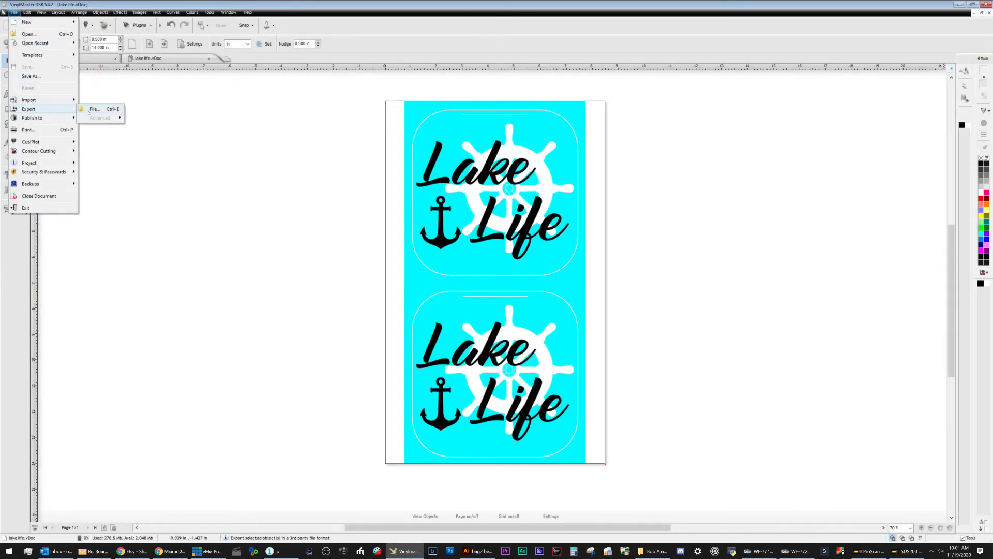
{"action": "left_click", "coordinate": [103, 107]}
{"action": "type", "text": "lake life"}
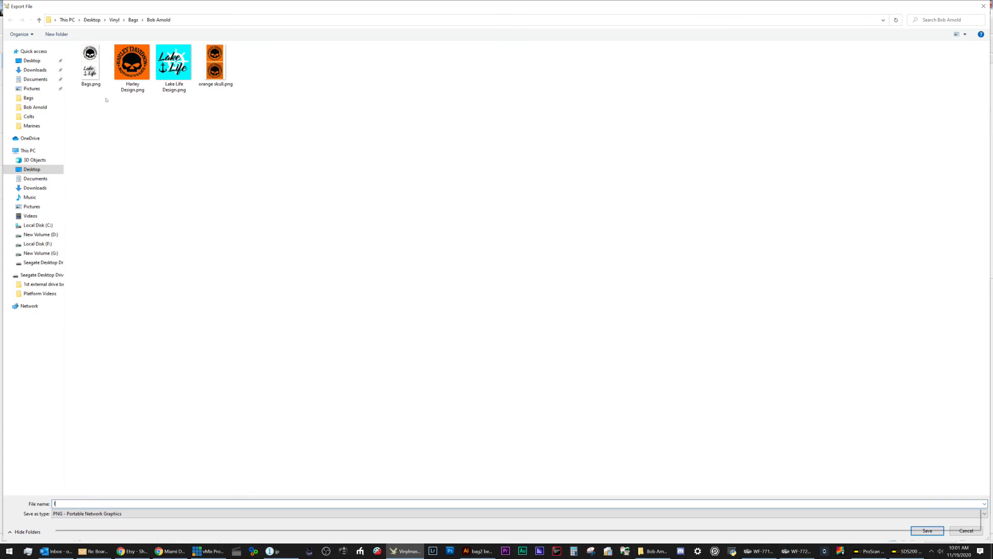
{"action": "key", "text": "Return"}
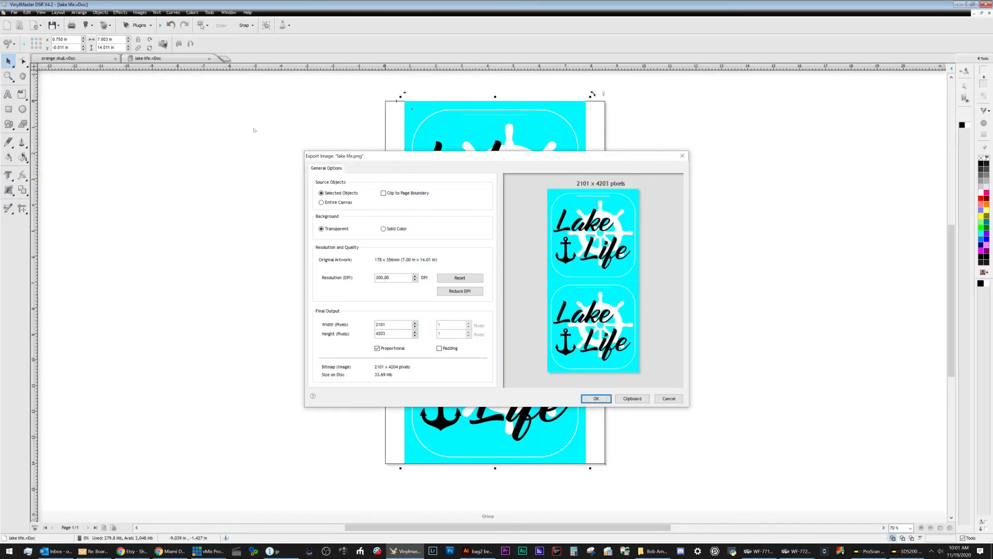
{"action": "left_click", "coordinate": [407, 193]}
{"action": "left_click", "coordinate": [339, 202]}
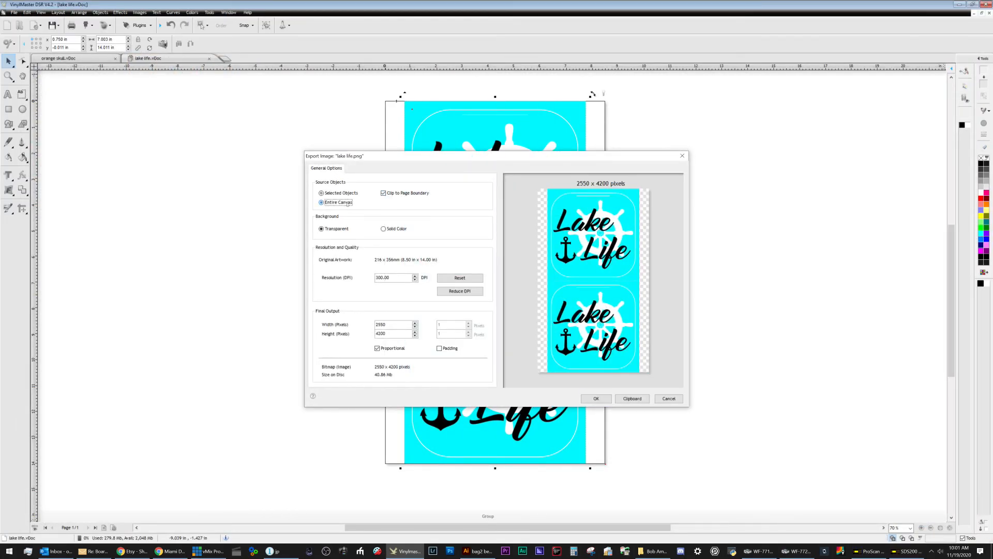
{"action": "left_click", "coordinate": [383, 229]}
{"action": "left_click", "coordinate": [460, 291]}
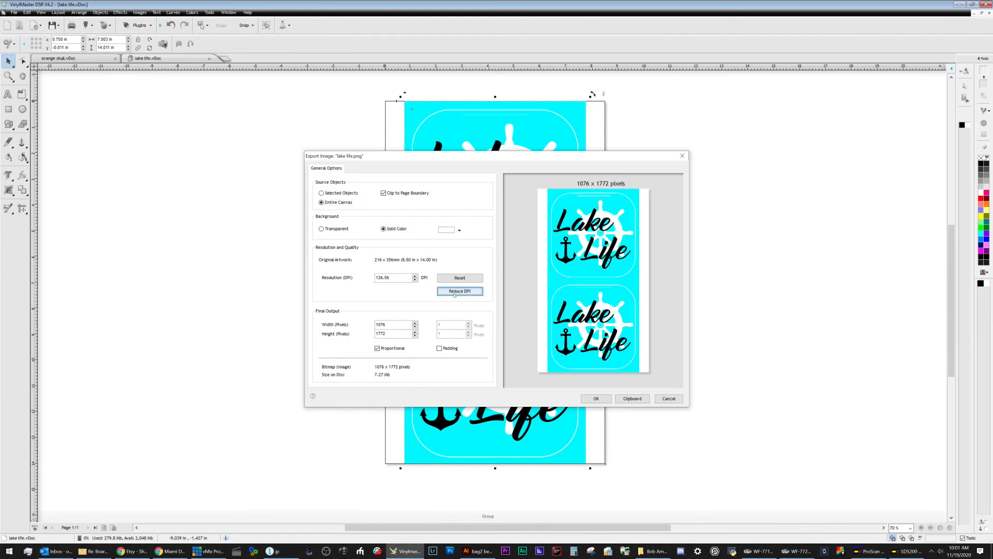
{"action": "left_click", "coordinate": [596, 399]}
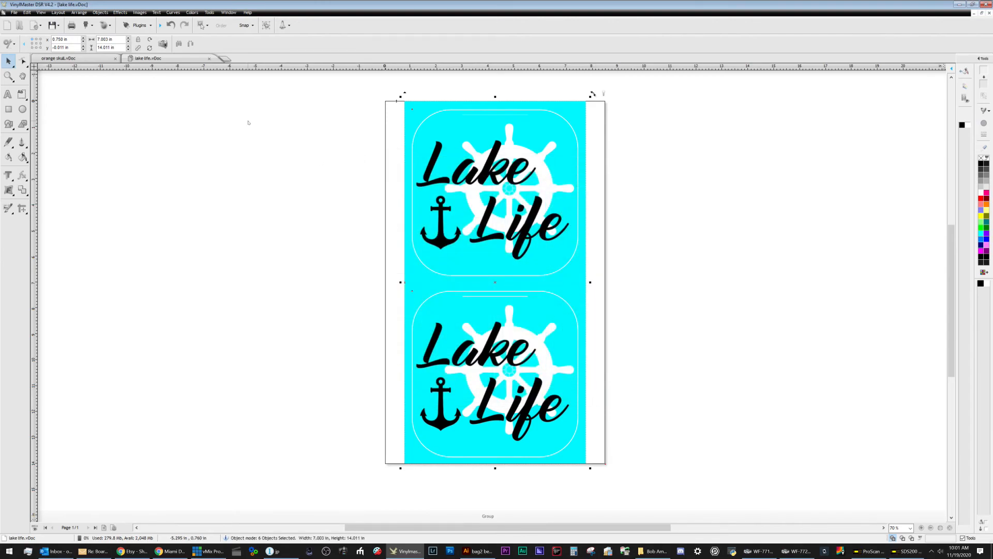
- Undo the white recolouring and the bring-to-front of the template outlines, saving the document after each undo
{"action": "left_click", "coordinate": [171, 25]}
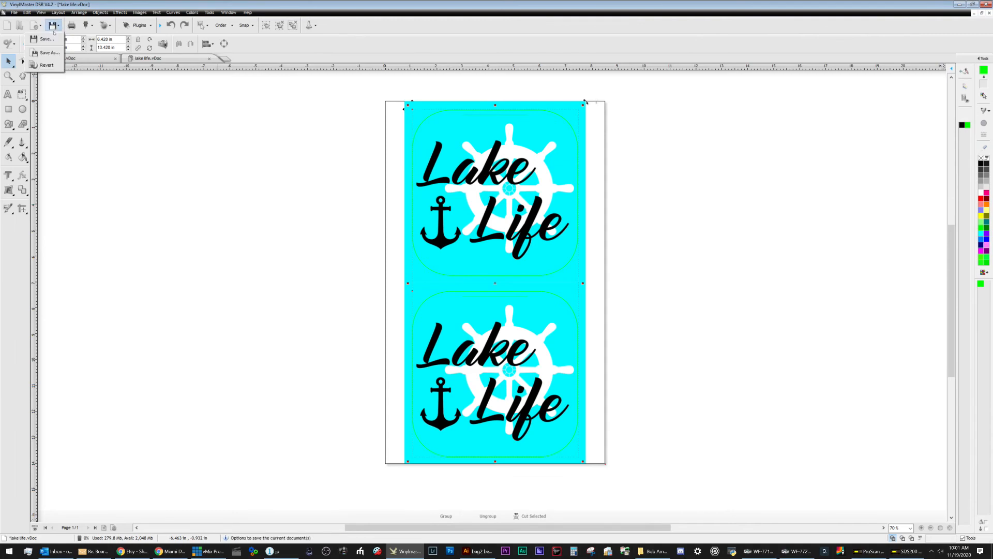
{"action": "left_click", "coordinate": [113, 161]}
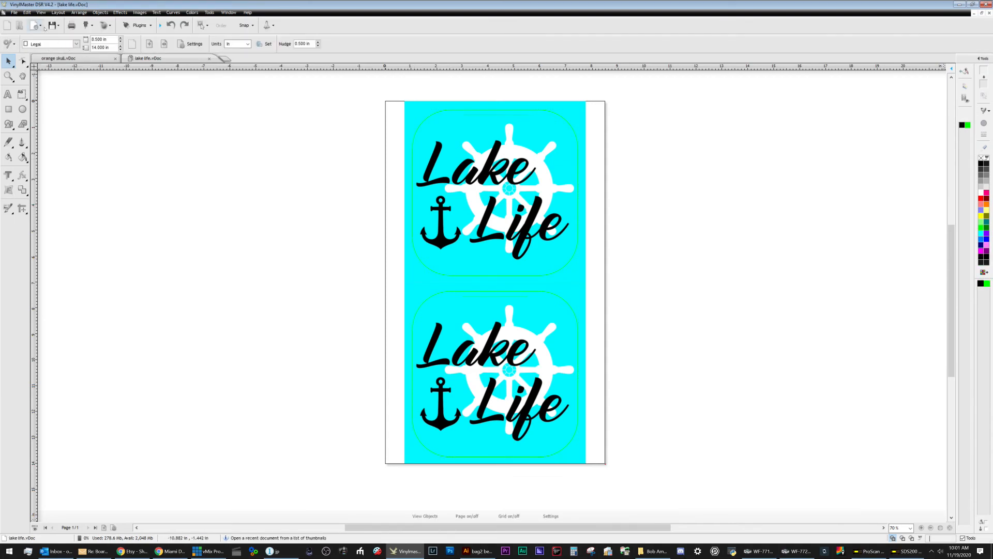
{"action": "left_click", "coordinate": [169, 26]}
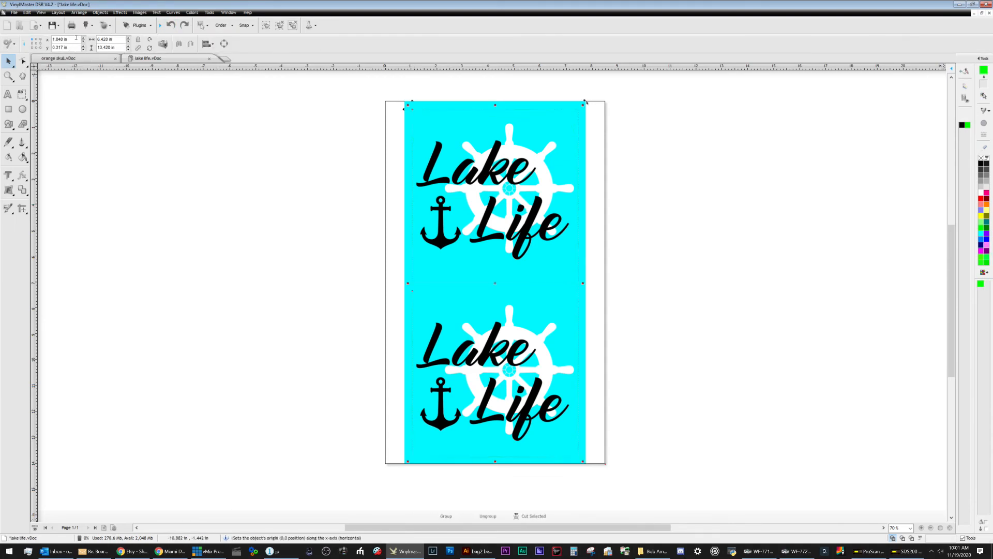
{"action": "left_click", "coordinate": [51, 25]}
{"action": "left_click", "coordinate": [232, 214]}
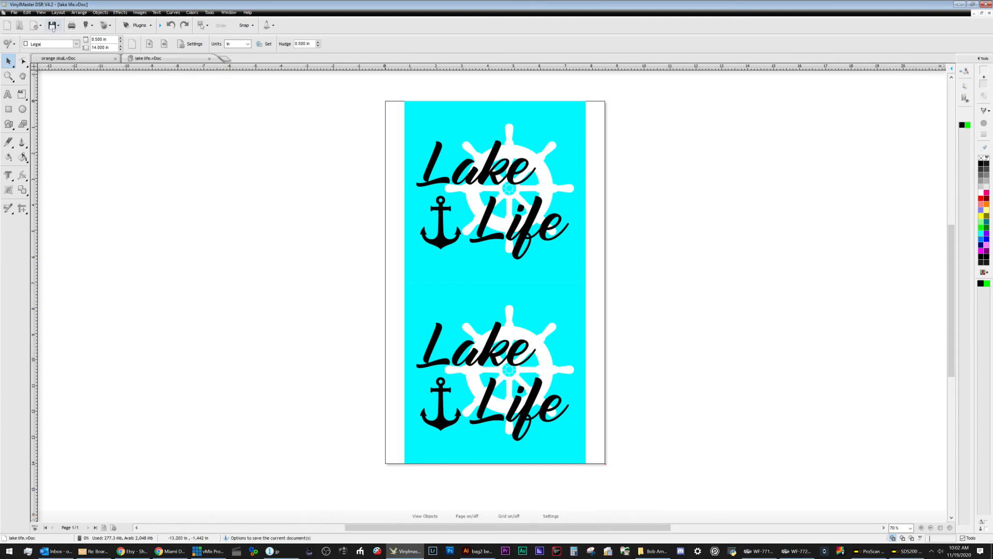
- Check the lake life.vDoc and orange skull.vDoc files in the customer's folder, then minimize the folder window
{"action": "left_click", "coordinate": [654, 551]}
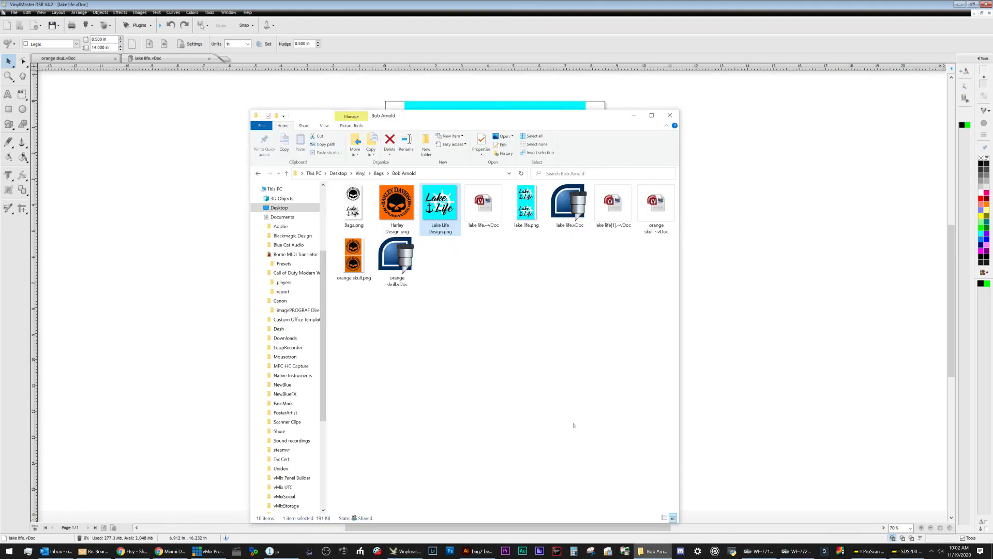
{"action": "left_click", "coordinate": [569, 207]}
{"action": "left_click", "coordinate": [396, 262]}
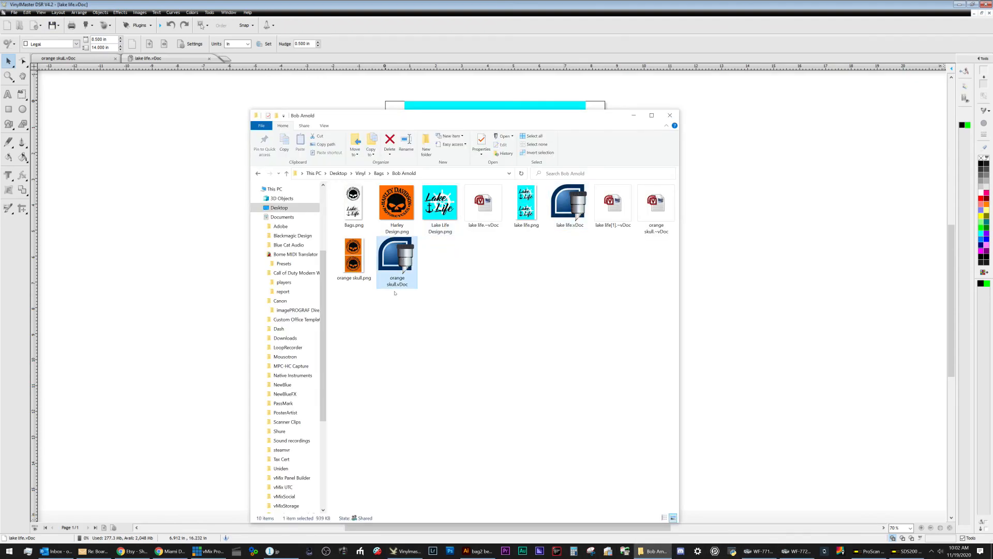
{"action": "left_click", "coordinate": [575, 228]}
{"action": "left_click", "coordinate": [599, 221]}
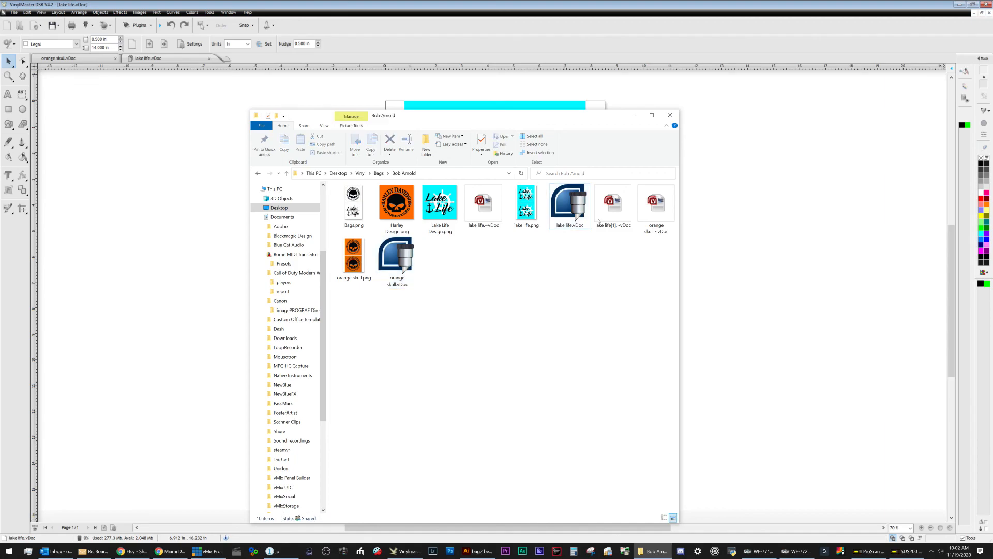
{"action": "left_click", "coordinate": [634, 116]}
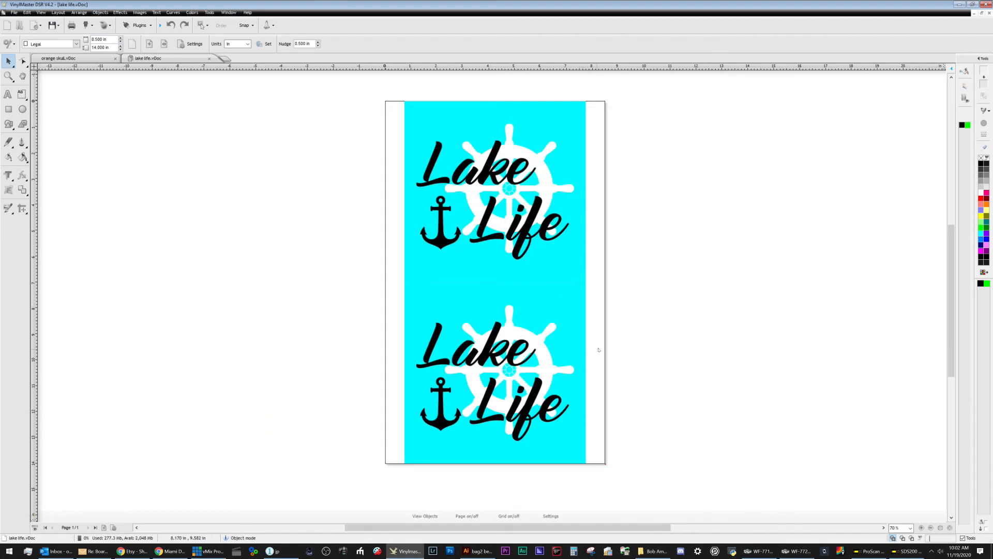